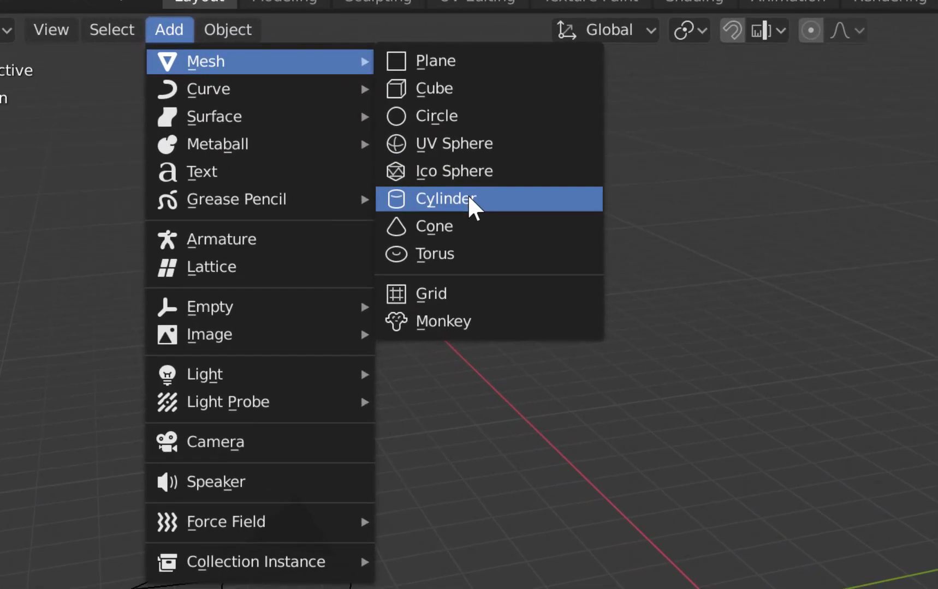
Add a cylinder mesh with 6 vertices at the origin
click(469, 198)
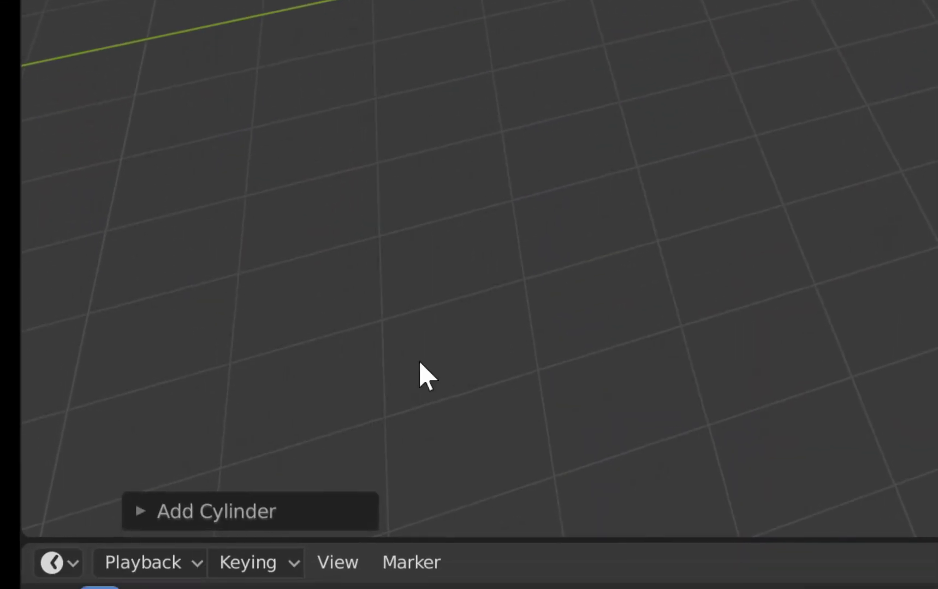
click(247, 523)
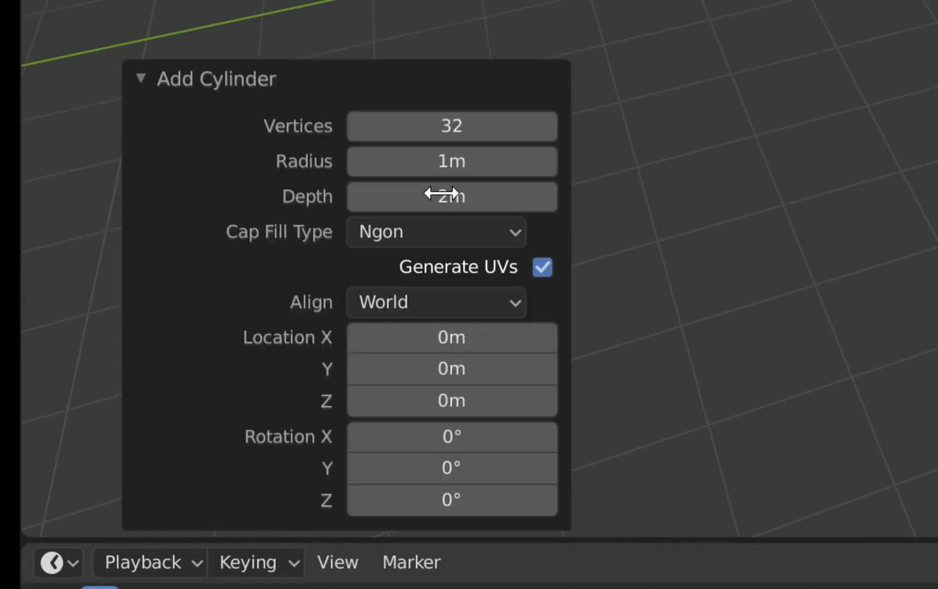
click(452, 127)
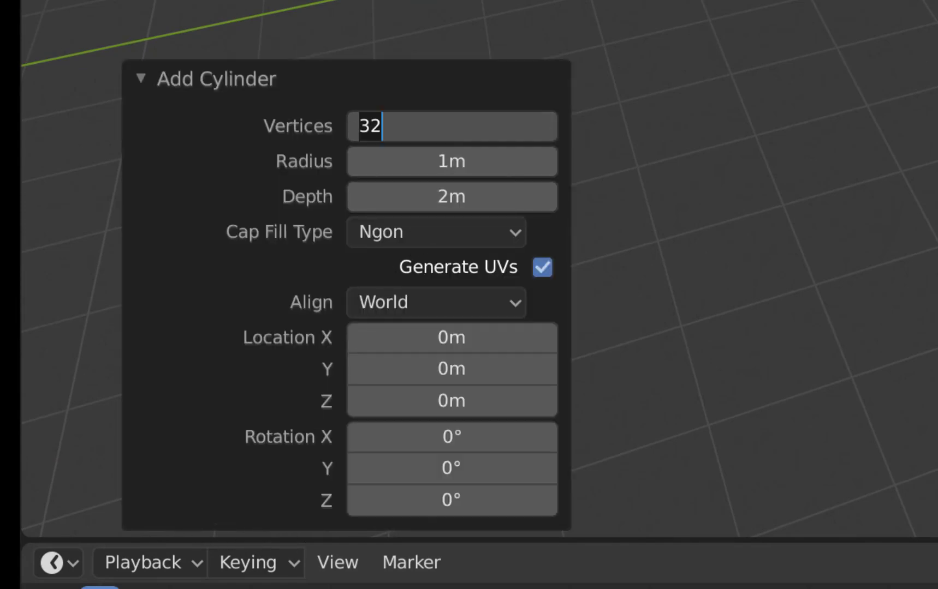
text(6)
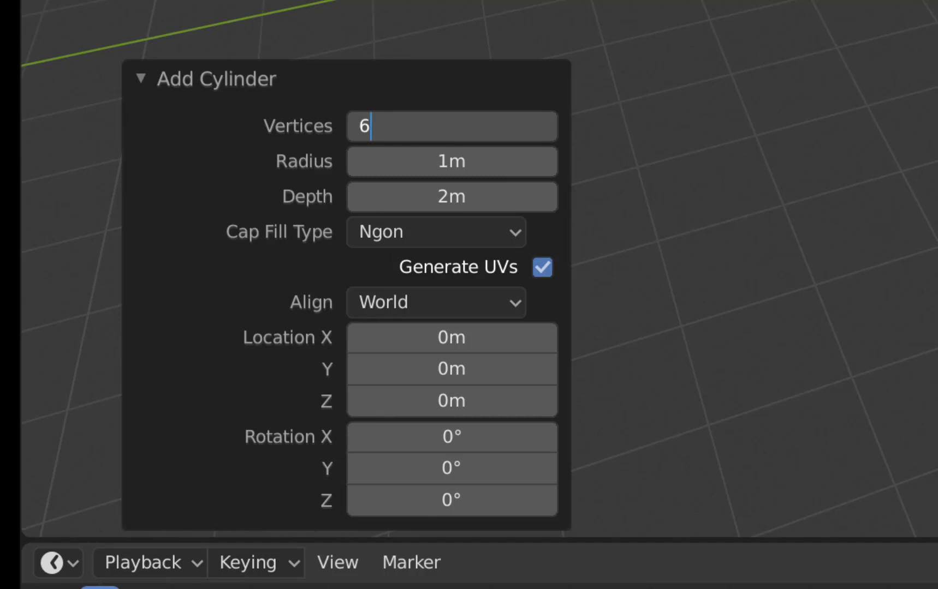
key(Return)
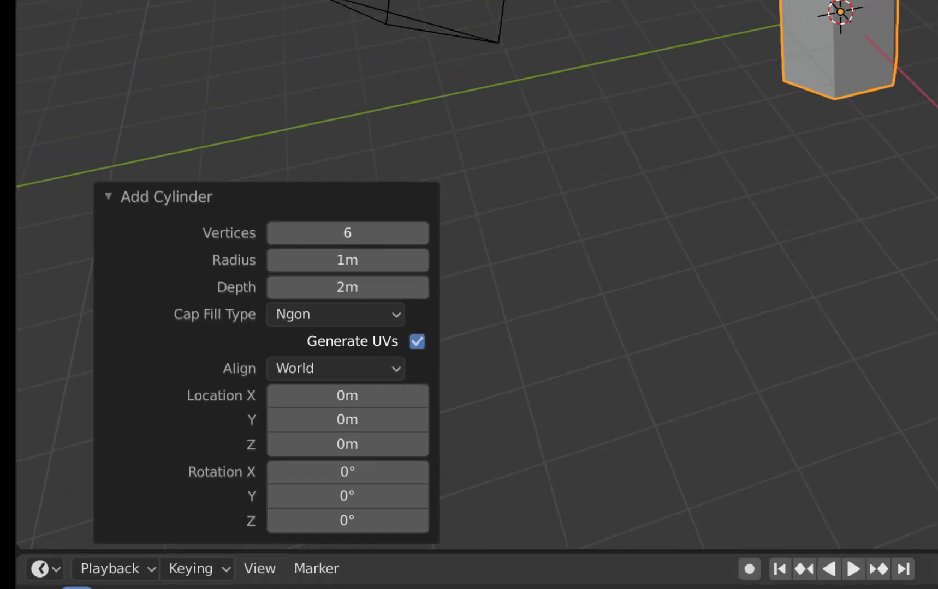
click(690, 191)
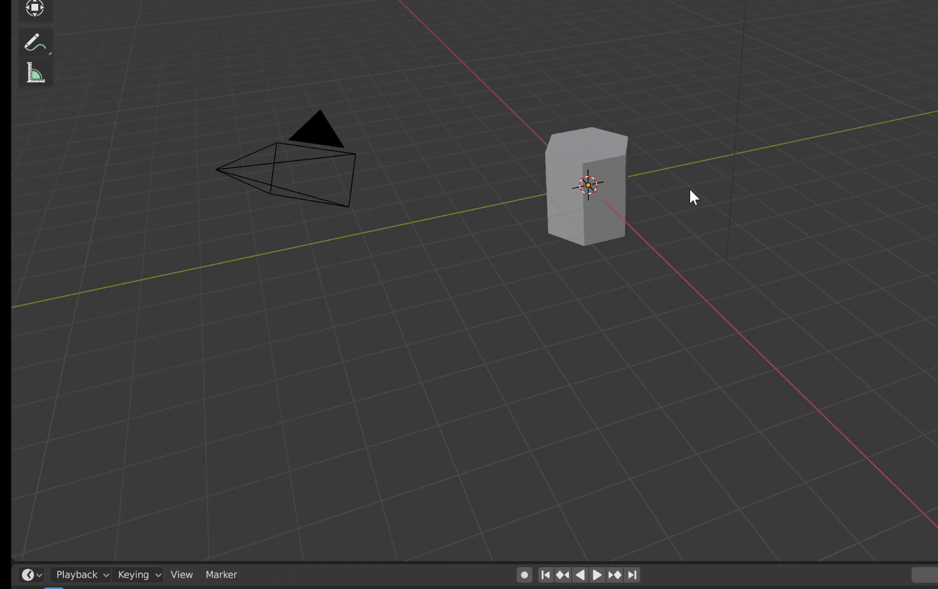
Scale the hexagonal cylinder down along the Z axis into a thin slab
click(588, 157)
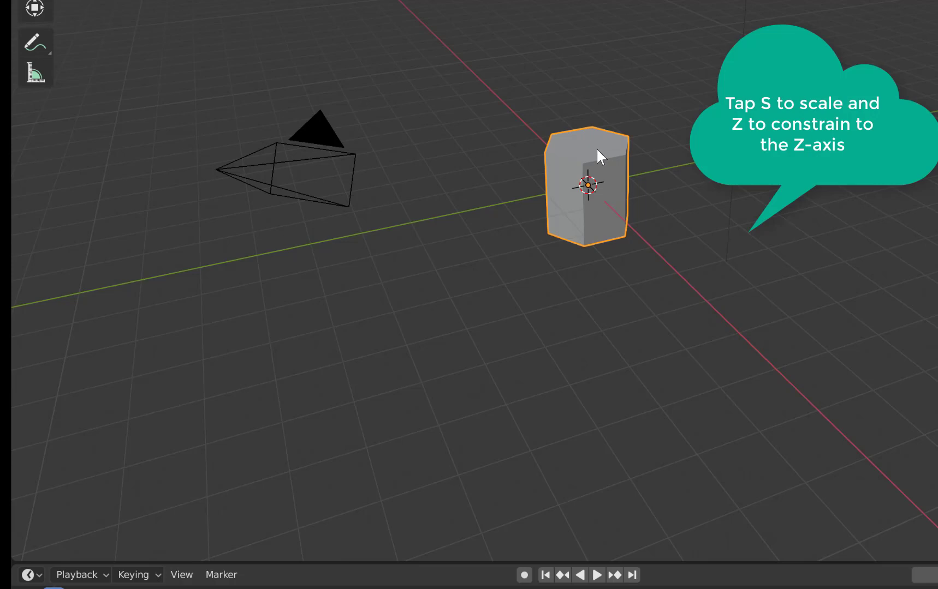
key(s)
key(z)
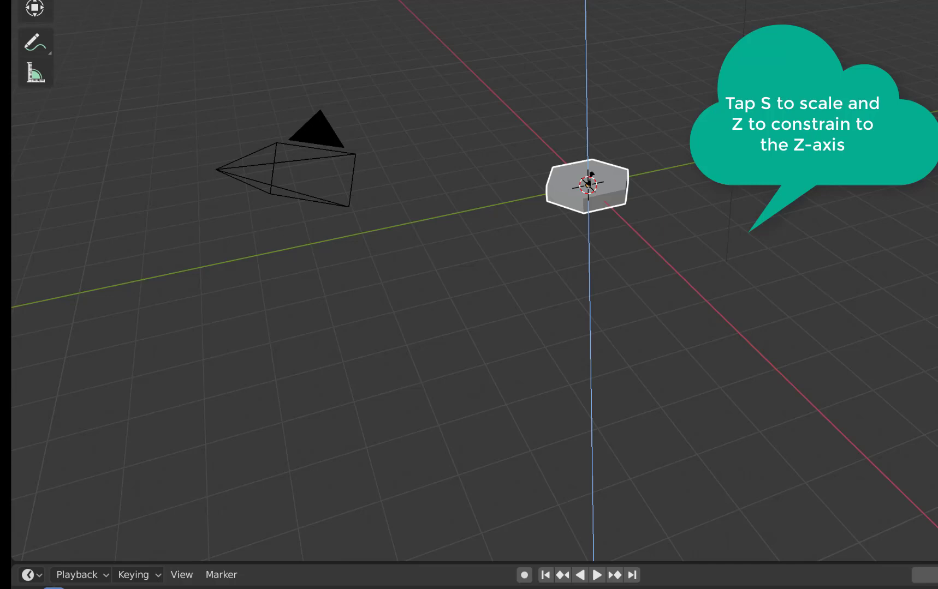
click(590, 179)
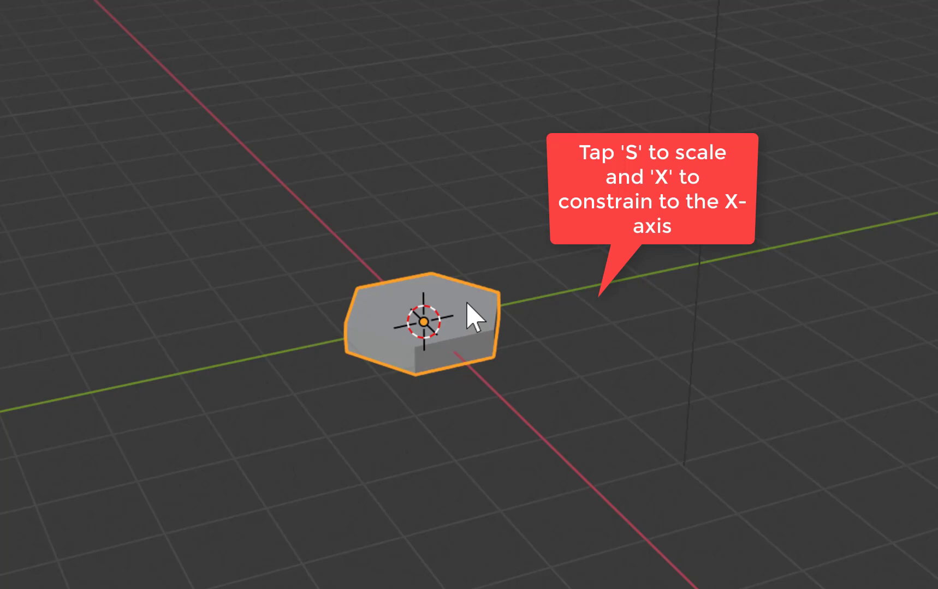
Narrow the hexagonal slab along the X axis and stretch it along the Y axis to about twice its length
key(s)
key(x)
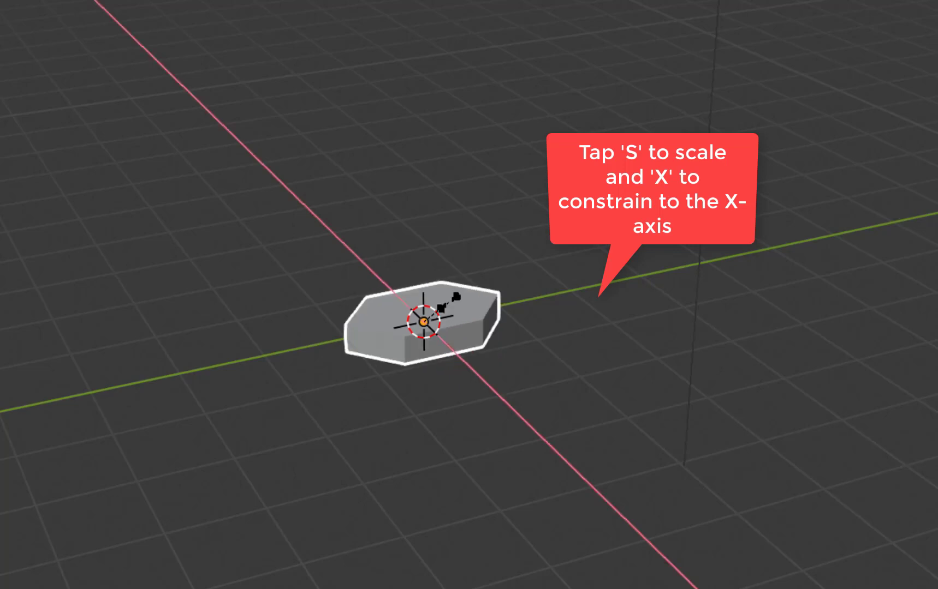
click(447, 317)
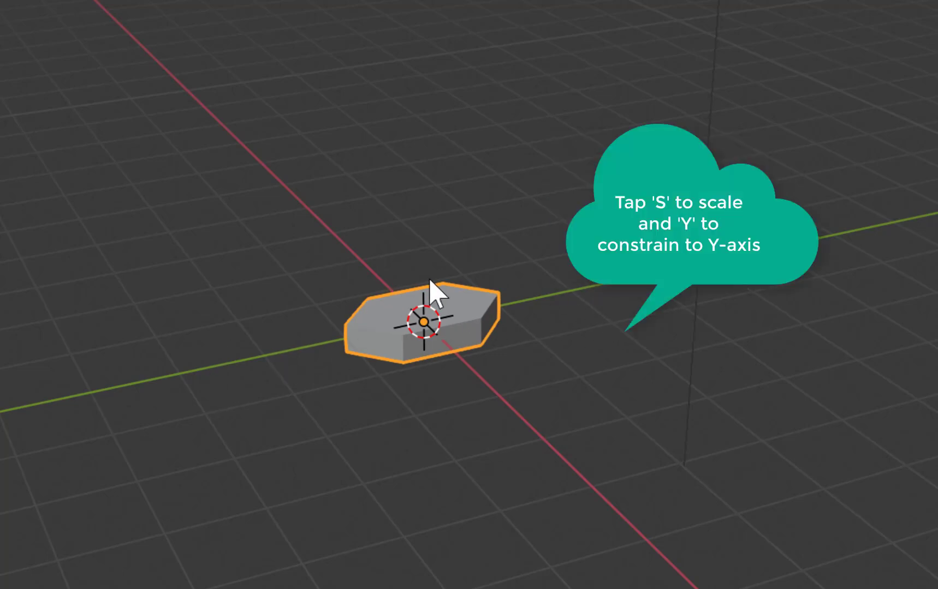
key(s)
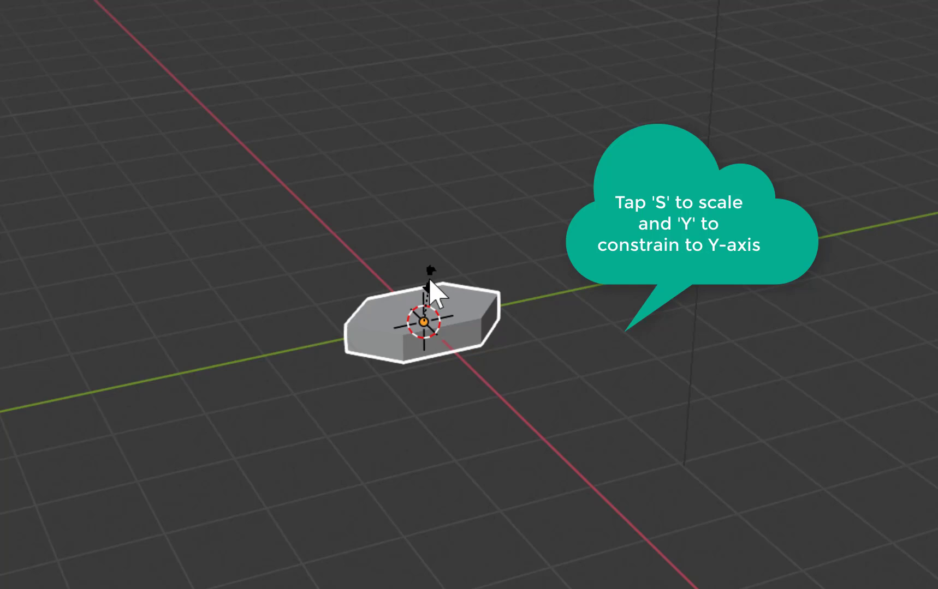
key(y)
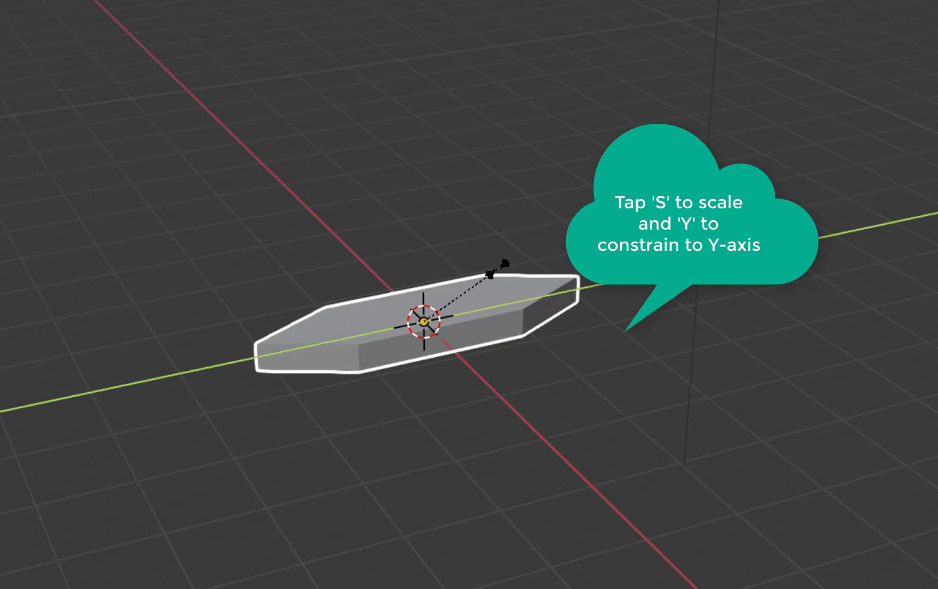
click(502, 272)
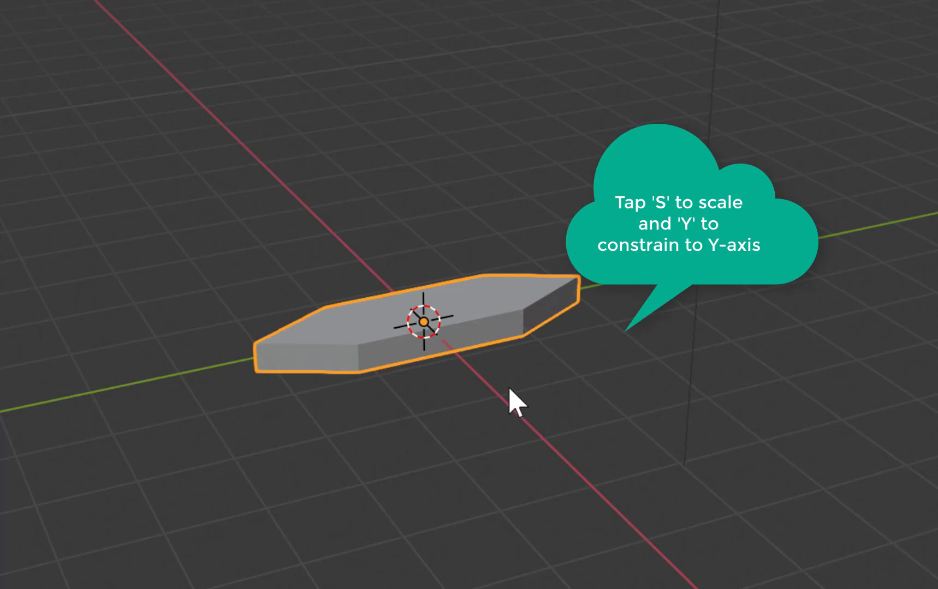
Enter Edit Mode on the stretched slab and set the selection mode to faces
scroll(511, 389, up, 1)
scroll(508, 388, up, 2)
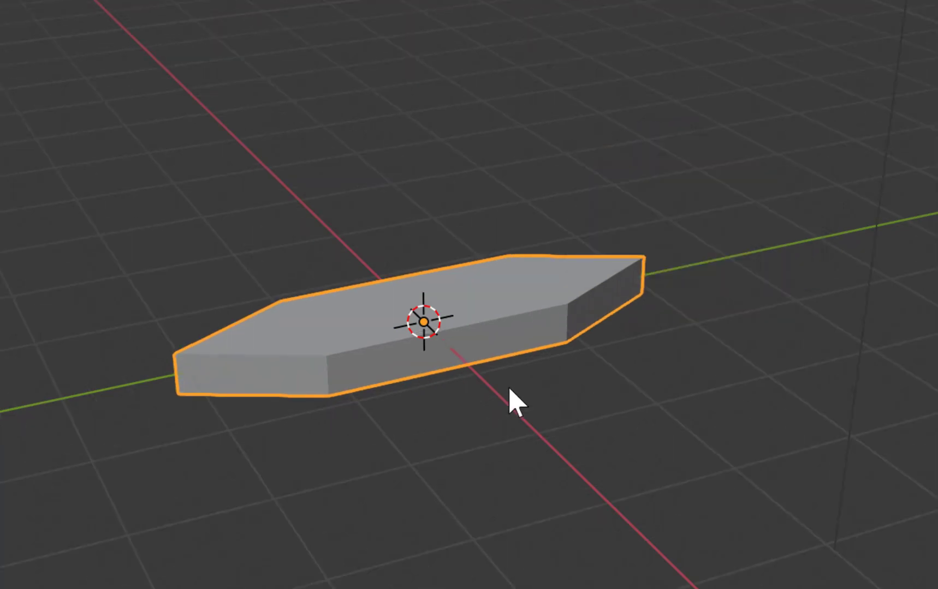
scroll(511, 388, up, 1)
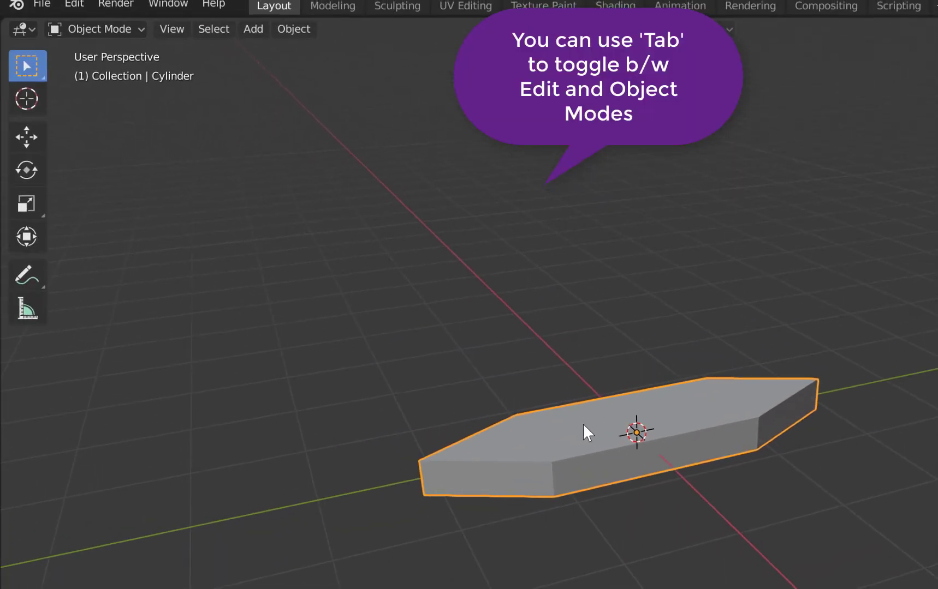
key(Tab)
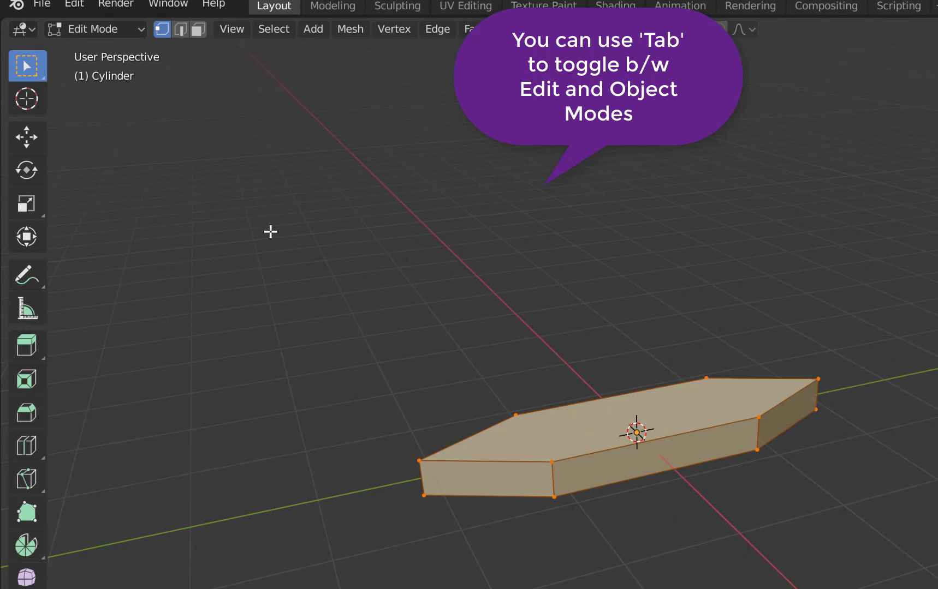
click(136, 28)
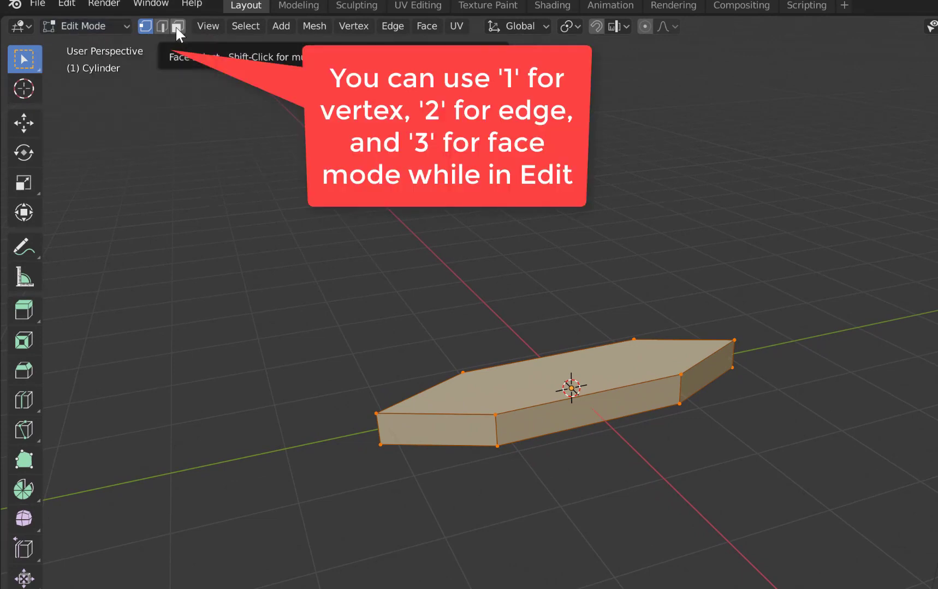
click(176, 28)
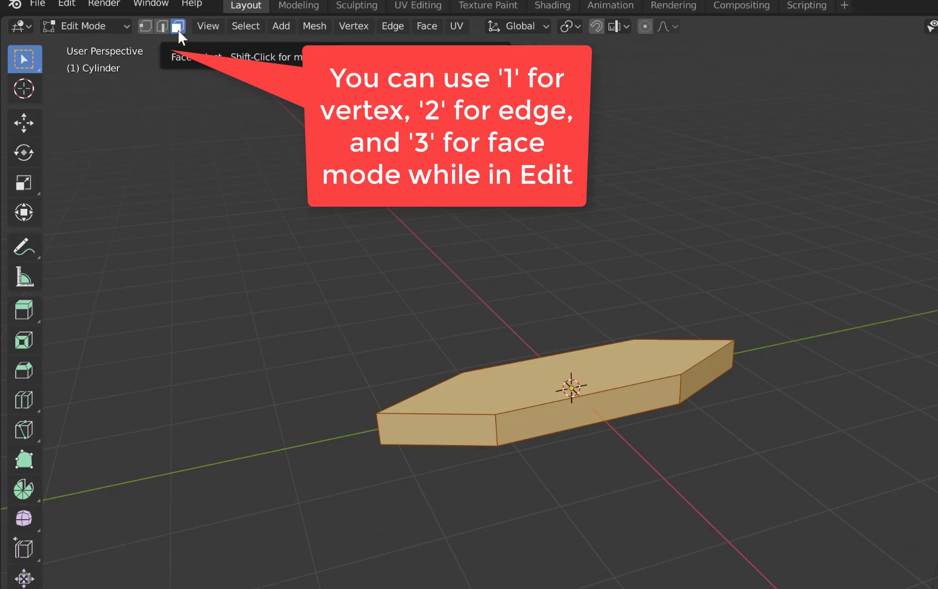
key(1)
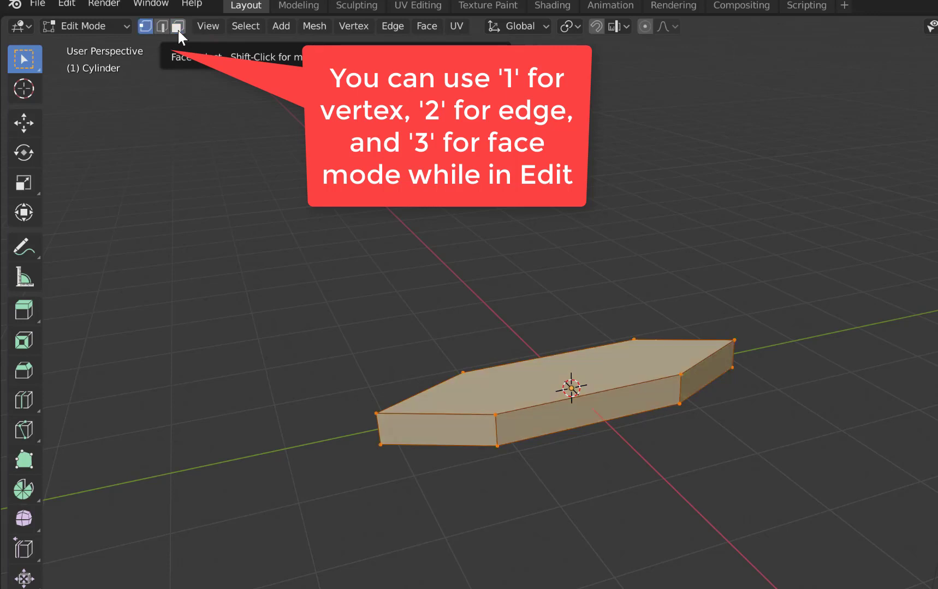
key(2)
key(3)
key(1)
key(2)
key(3)
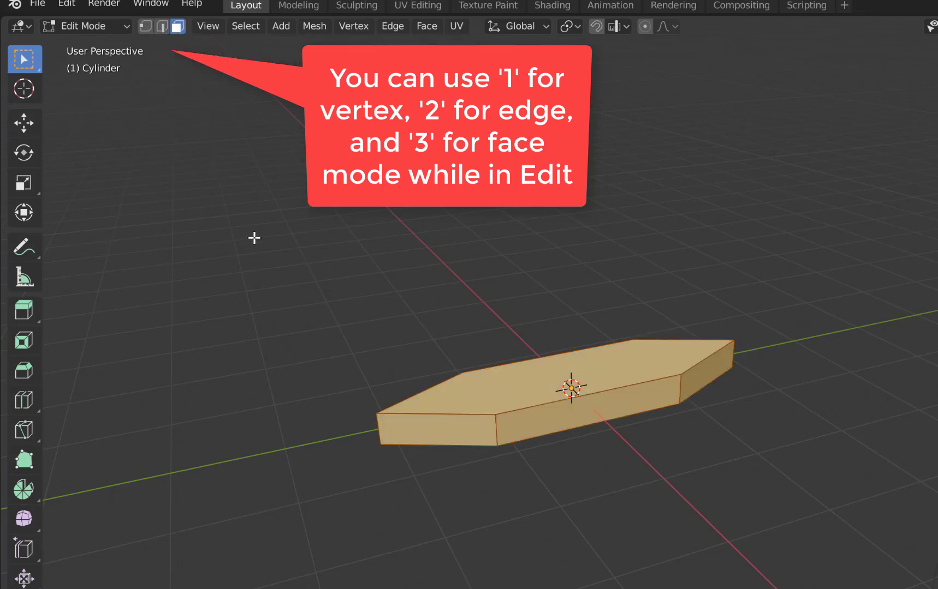
Inset the slab's top face by about 0.19 m and extrude it upward about 0.2 m
click(515, 385)
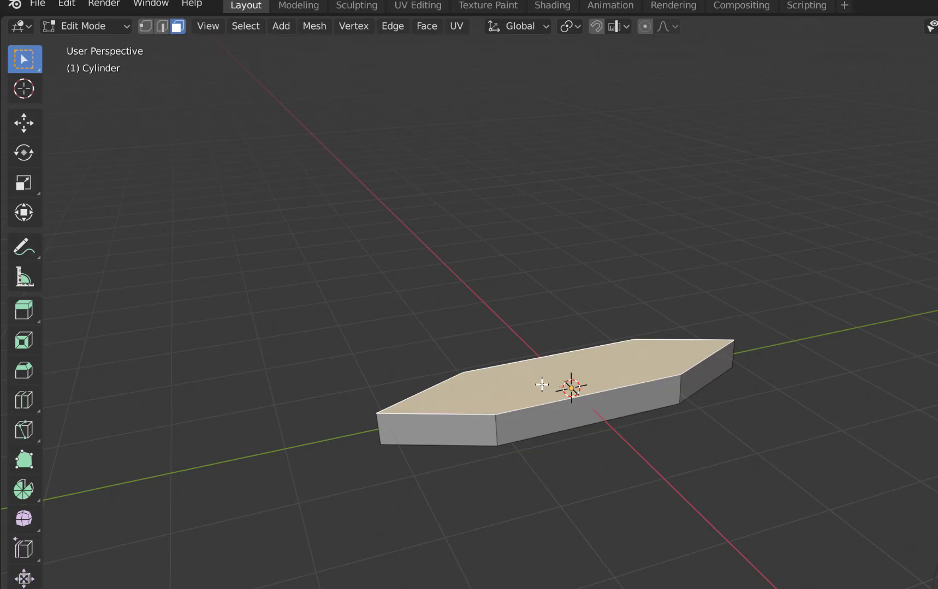
key(i)
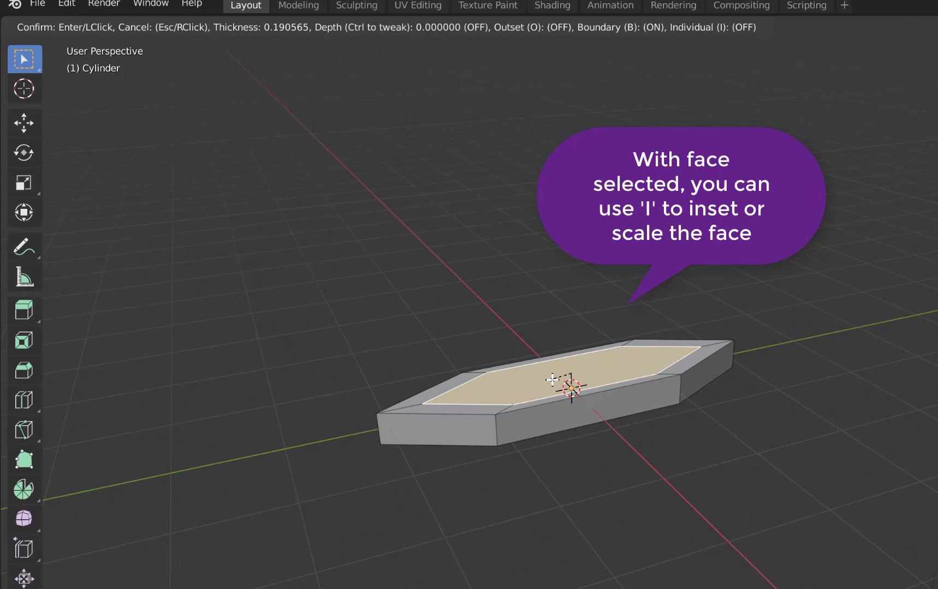
click(552, 379)
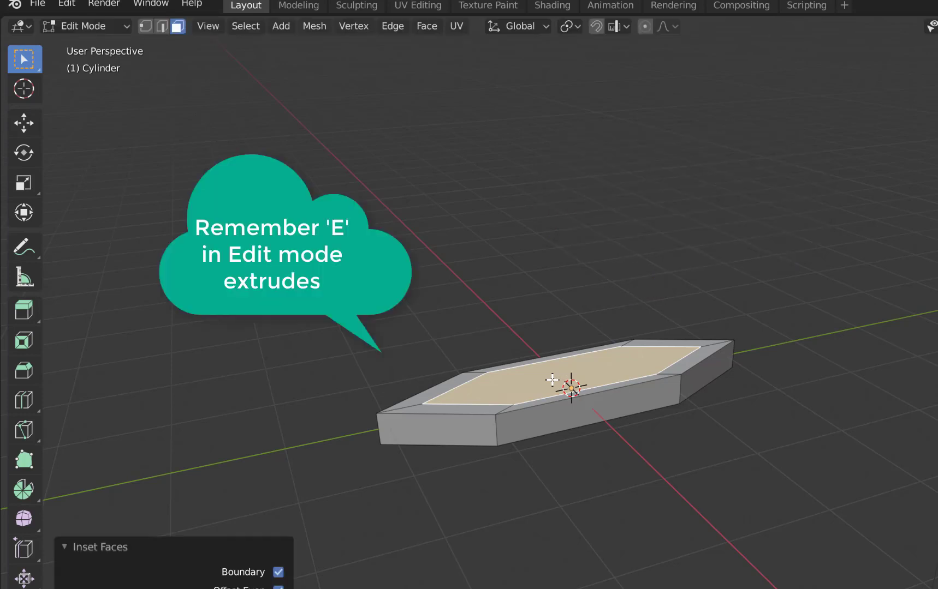
key(e)
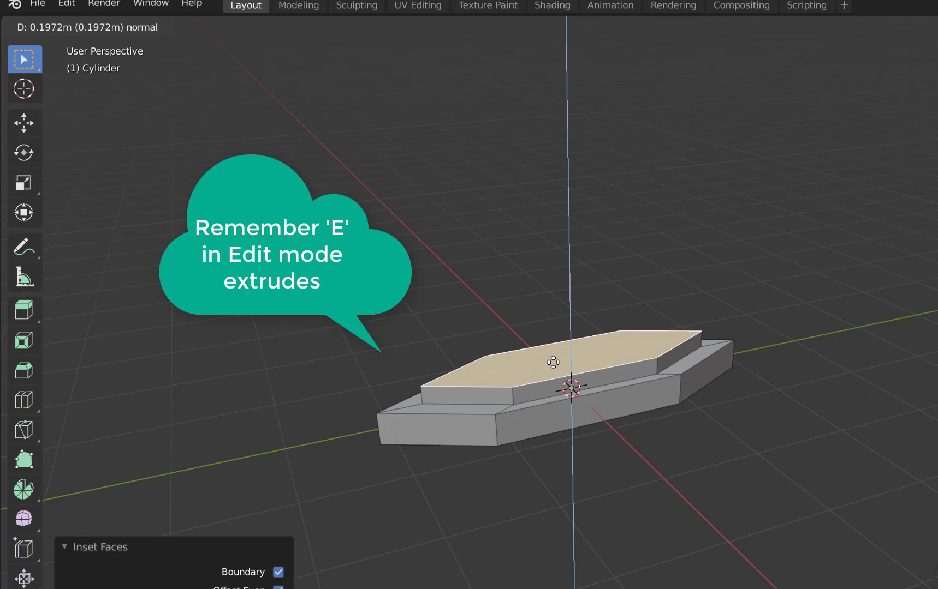
click(554, 363)
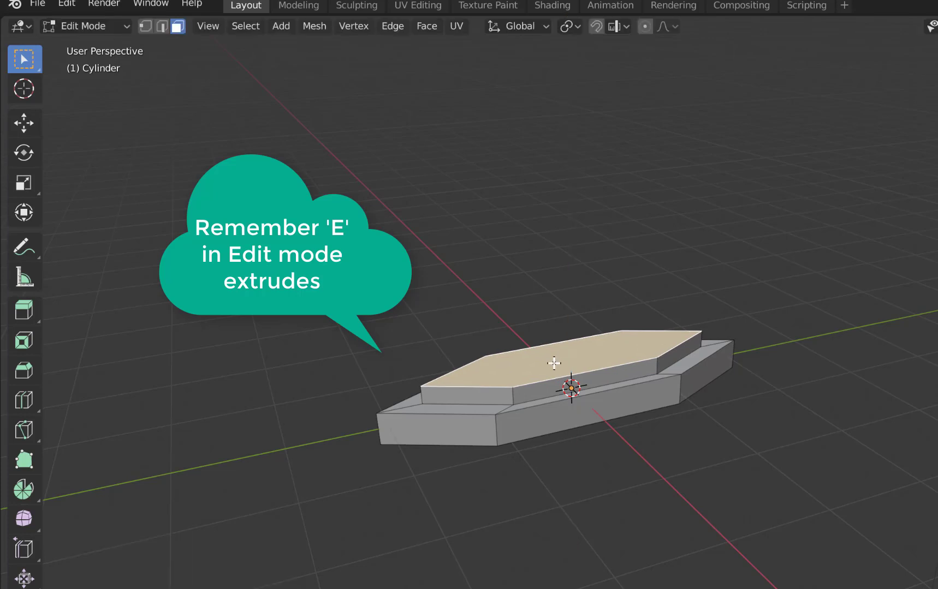
Inset the raised top face by about 0.11 m and scale it to about 0.48 along the X axis
key(i)
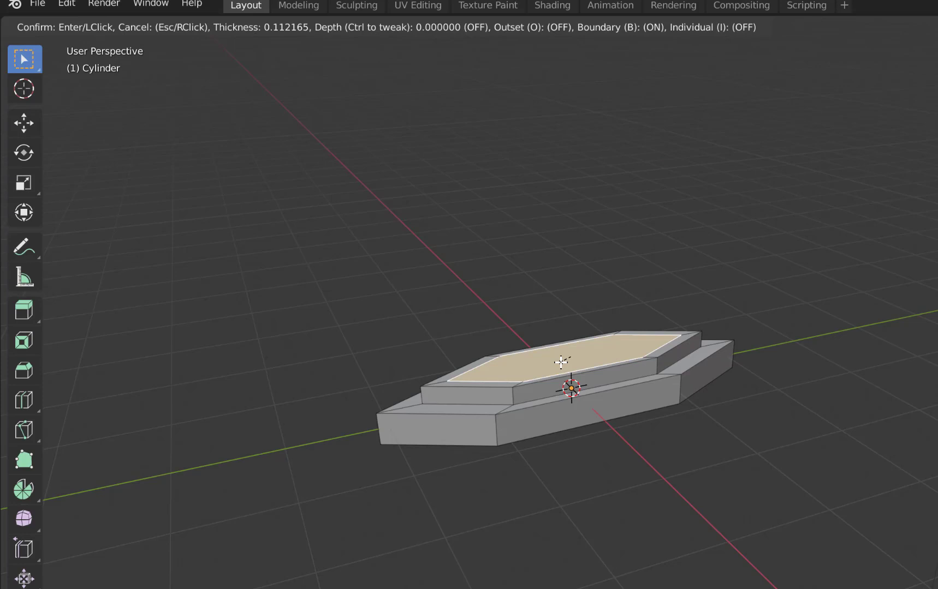
click(561, 362)
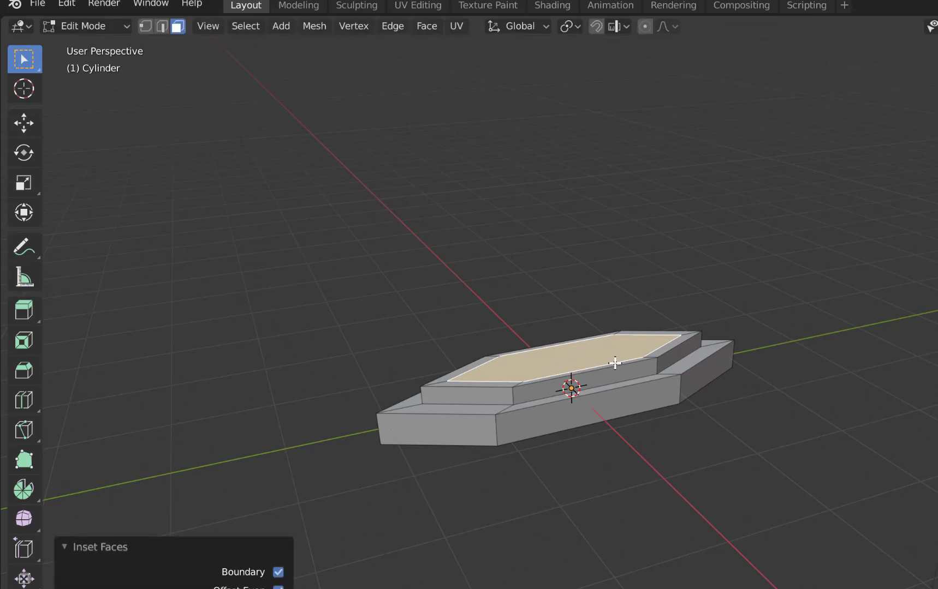
scroll(615, 363, up, 1)
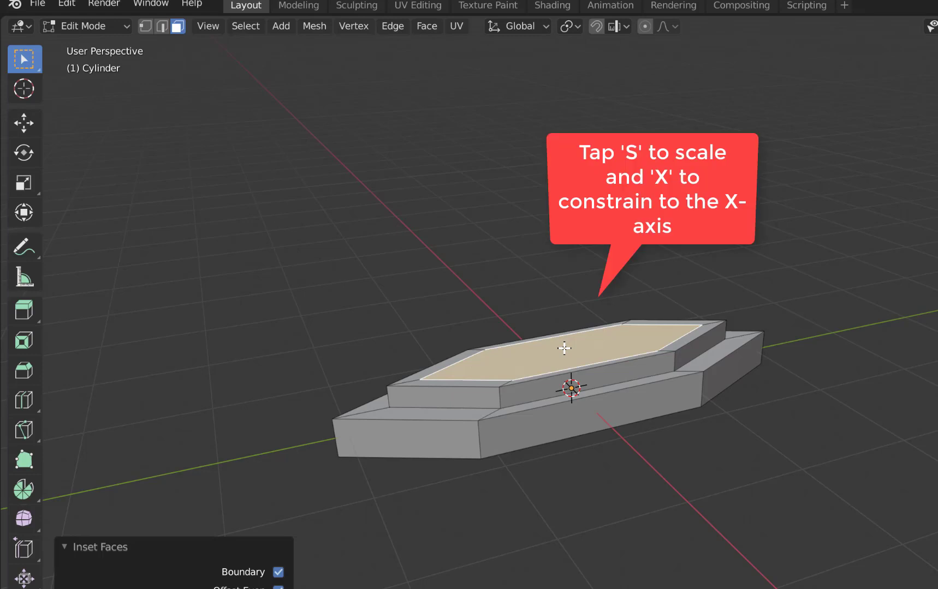
key(s)
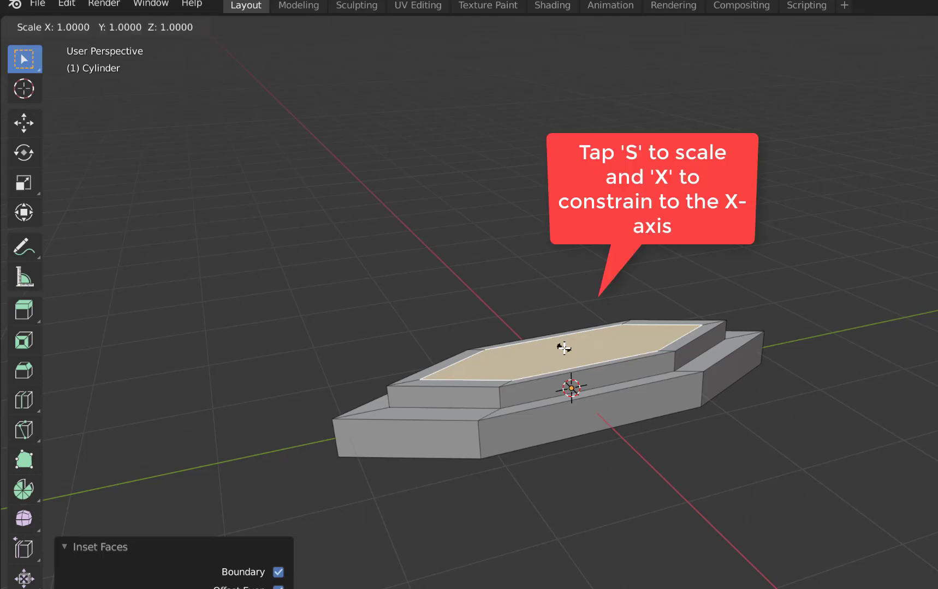
key(x)
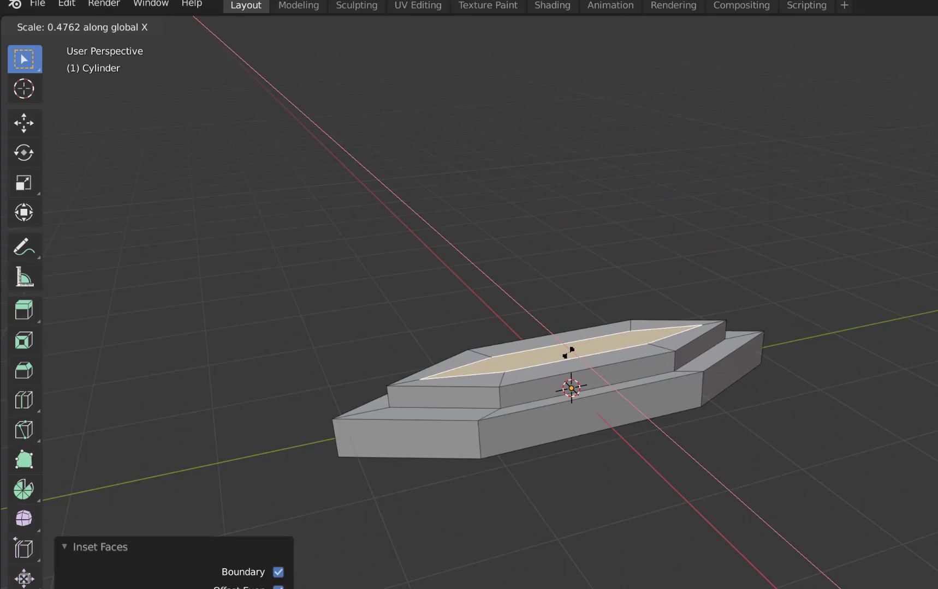
click(568, 353)
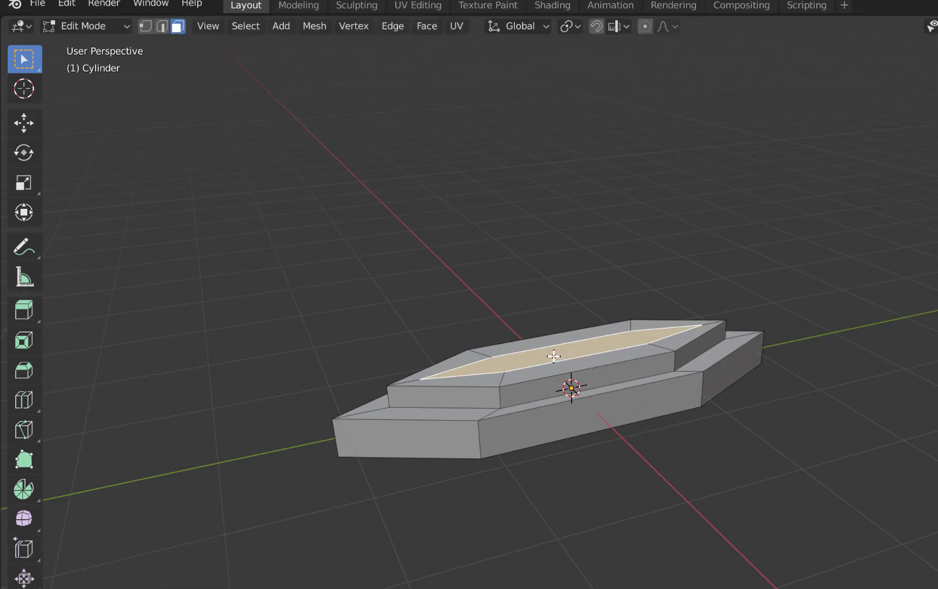
Extrude the inset top face of the stepped base upward about 9.5 m to form a tall column
click(691, 422)
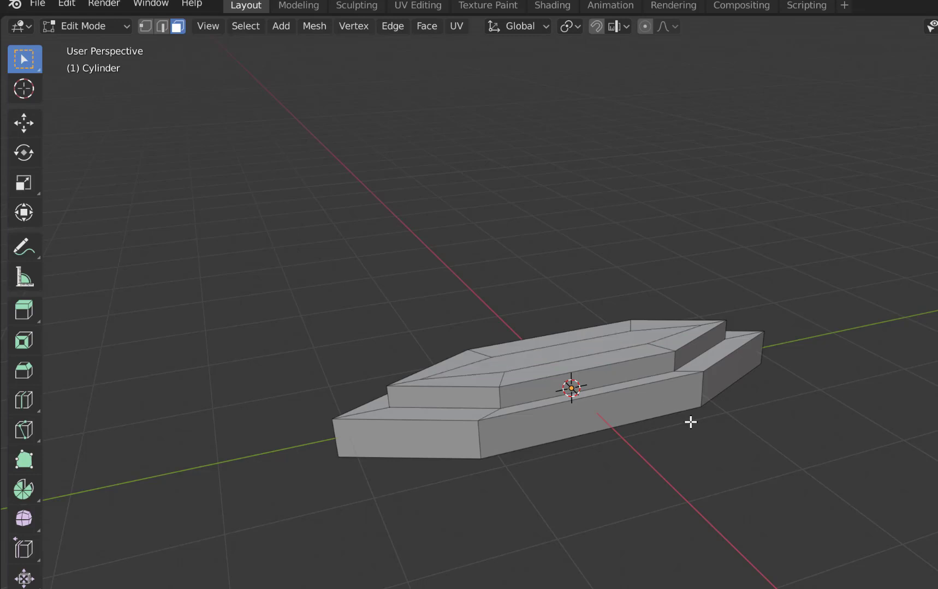
click(550, 359)
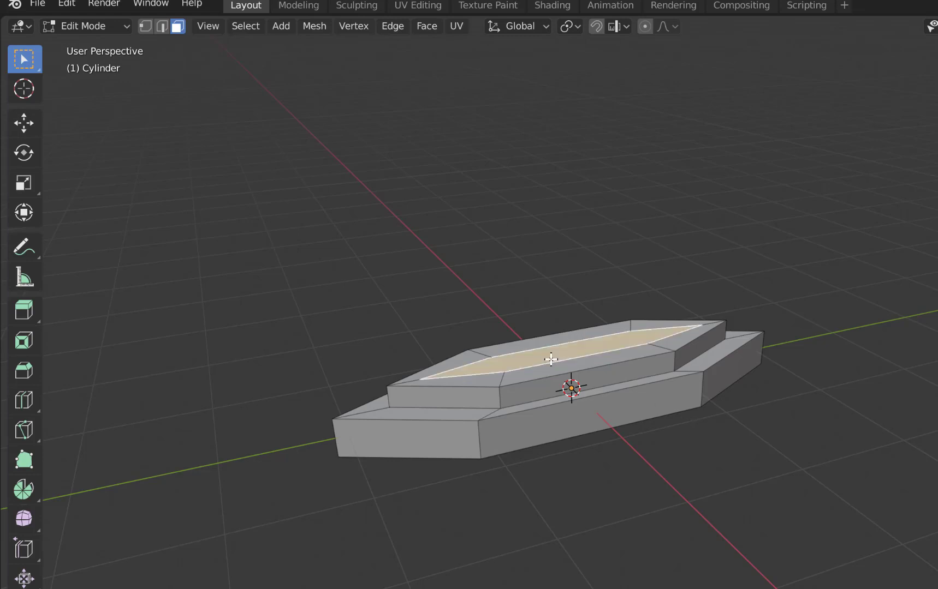
key(e)
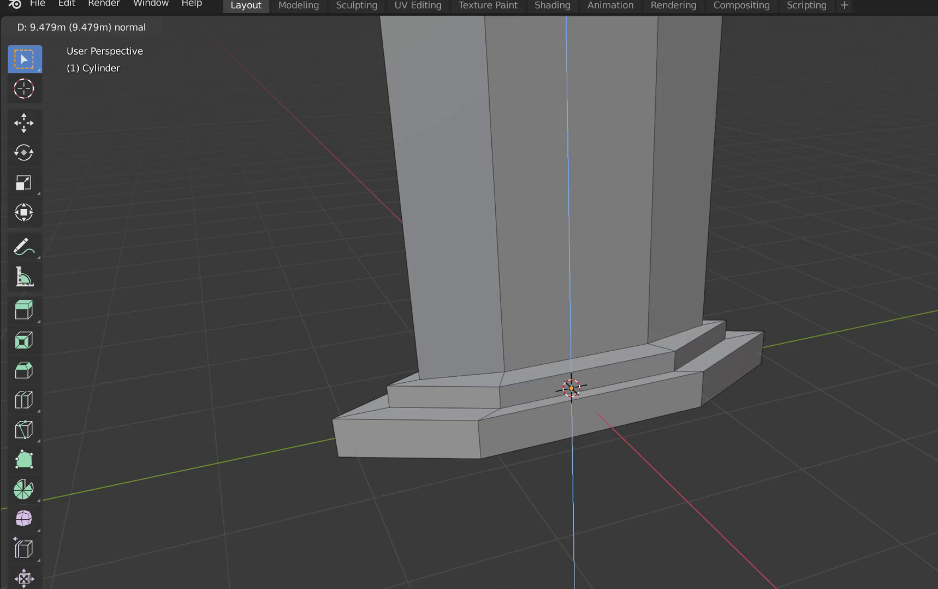
click(756, 258)
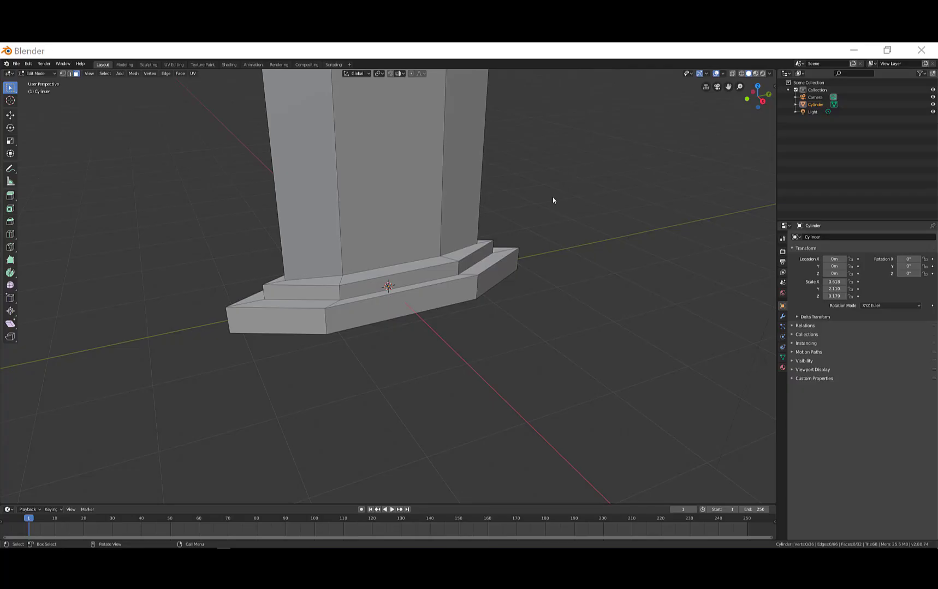
scroll(538, 197, down, 10)
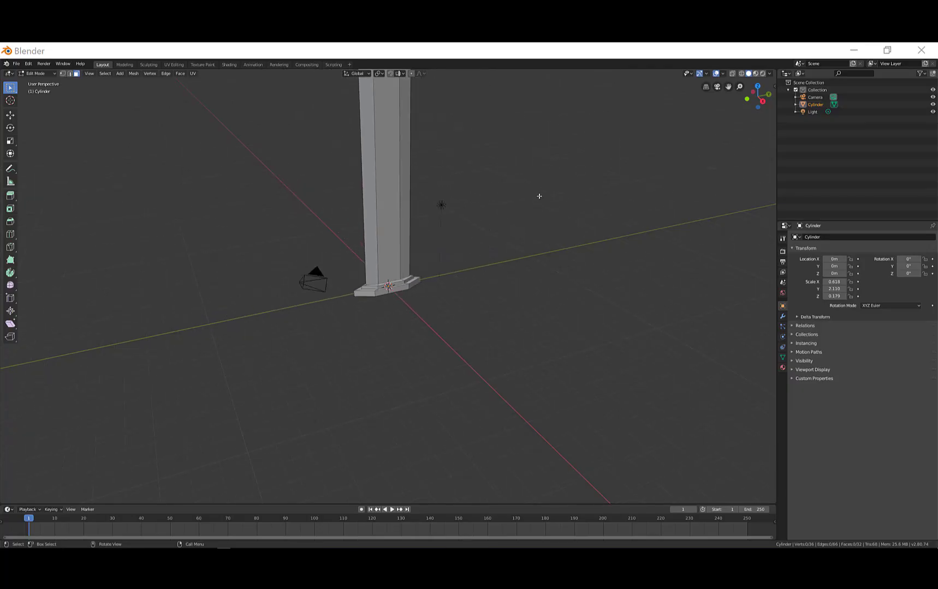
middle_drag(518, 199, 497, 217)
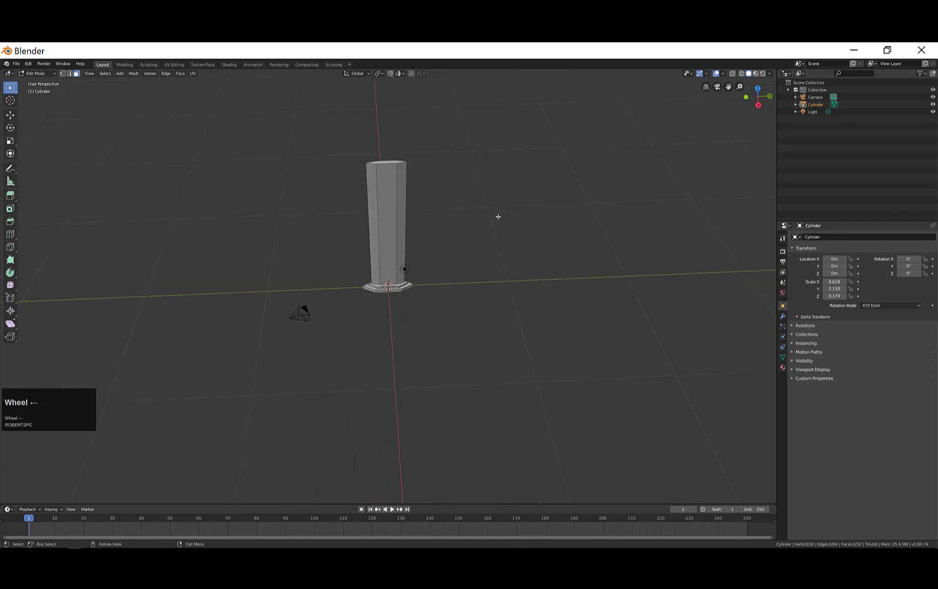
scroll(497, 217, down, 2)
scroll(498, 217, up, 5)
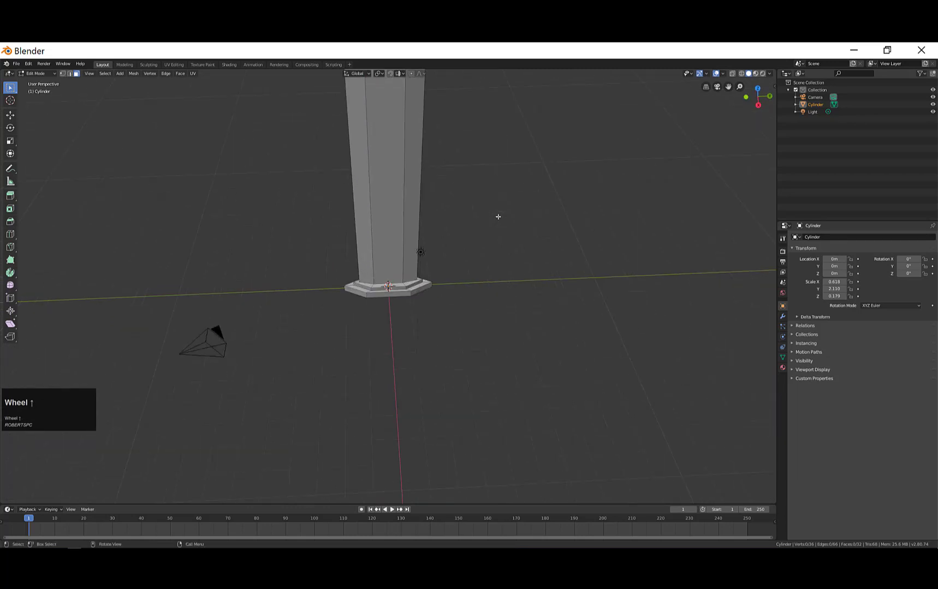
Undo the column extrusion, returning to the selected inset face on the stepped base
key(z)
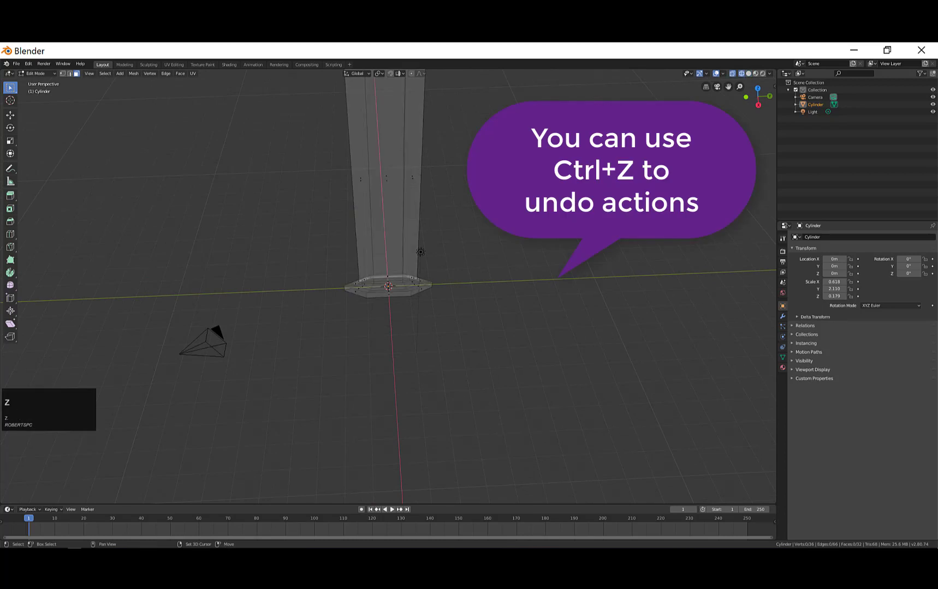
key(z)
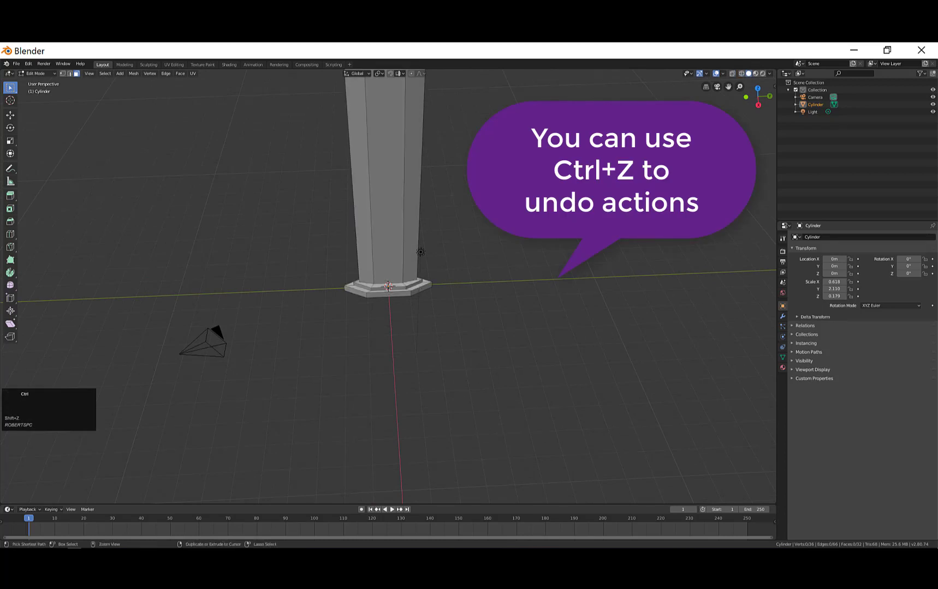
key(ctrl+z)
key(ctrl+z)
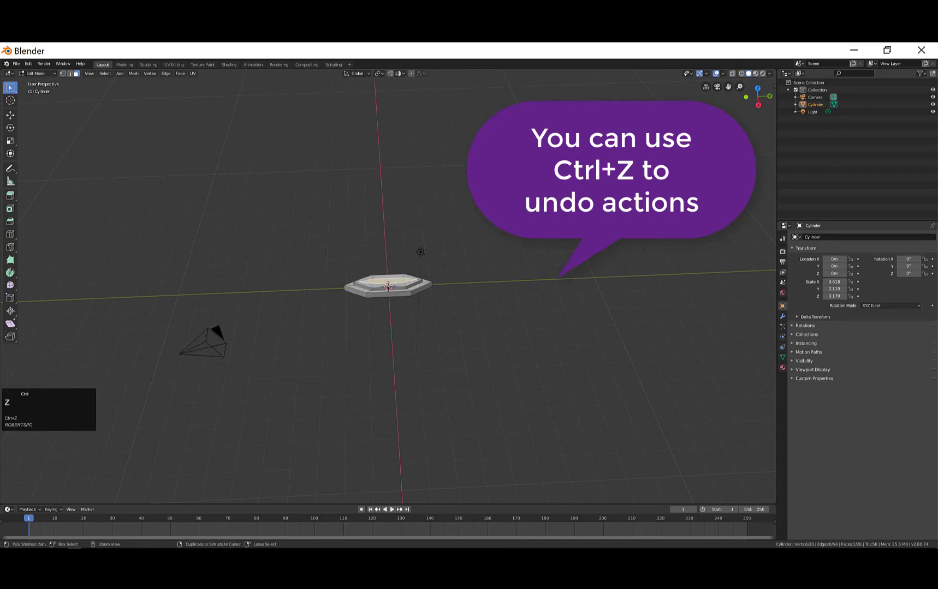
Scale the inset top face of the base to about 0.797 along the Y axis
middle_drag(419, 298, 429, 301)
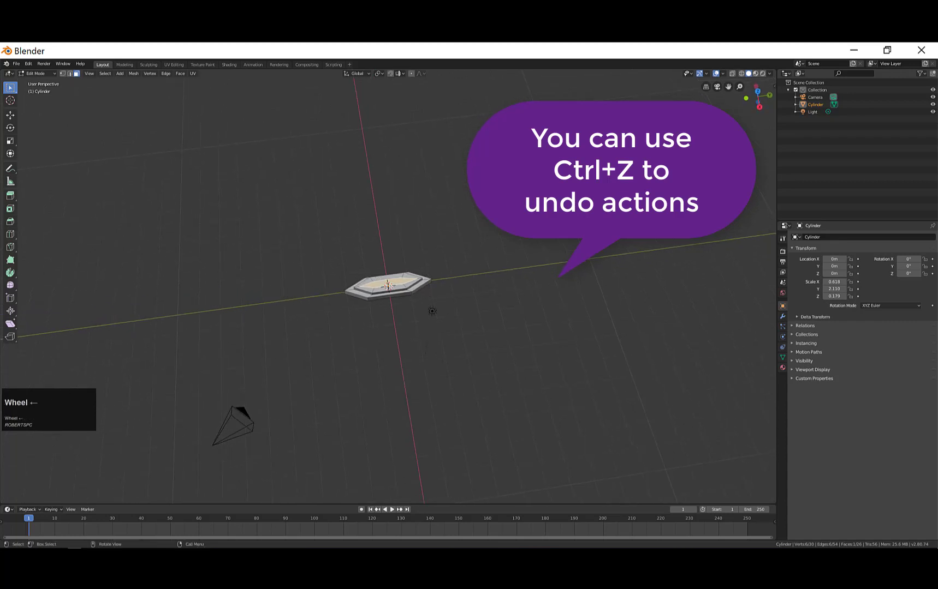
click(380, 284)
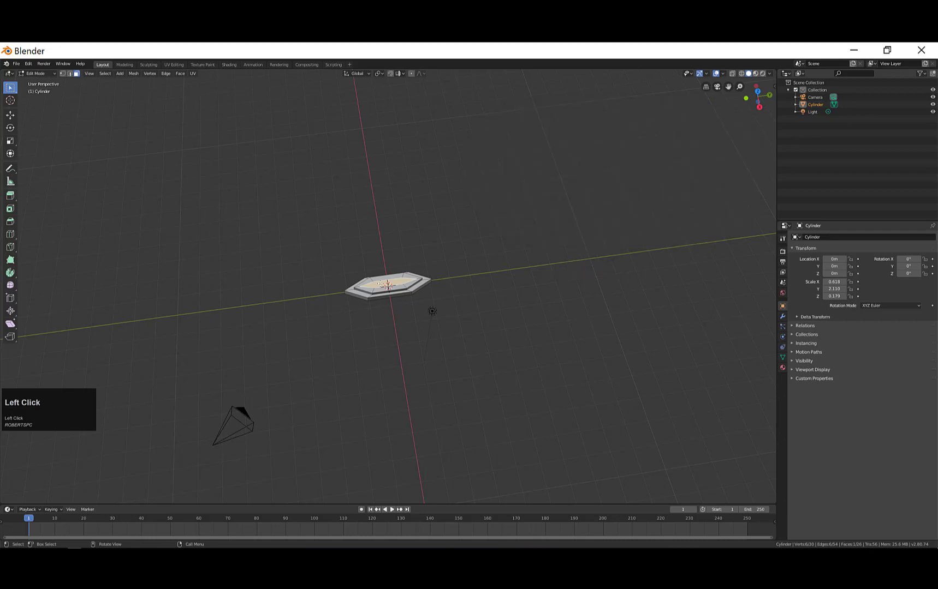
key(s)
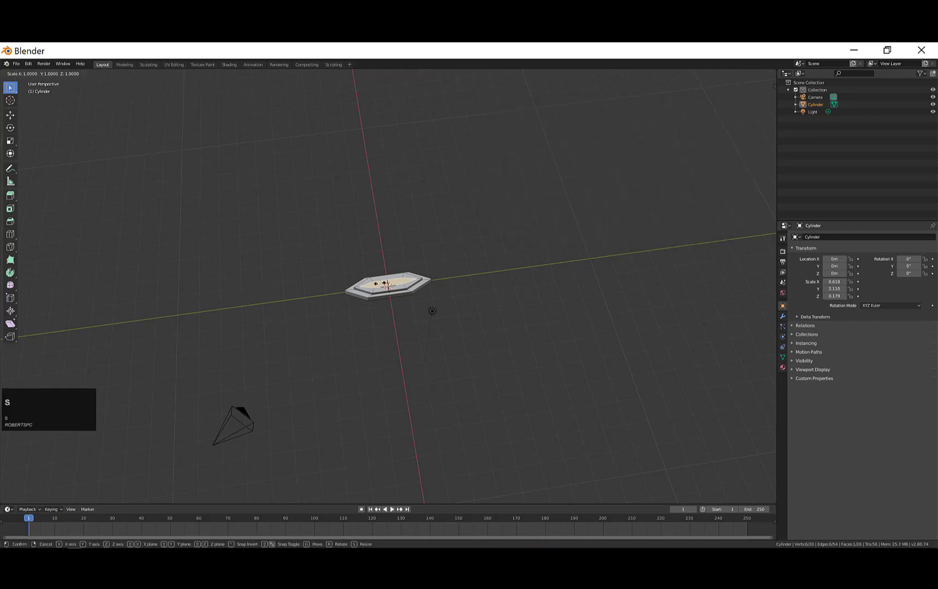
key(y)
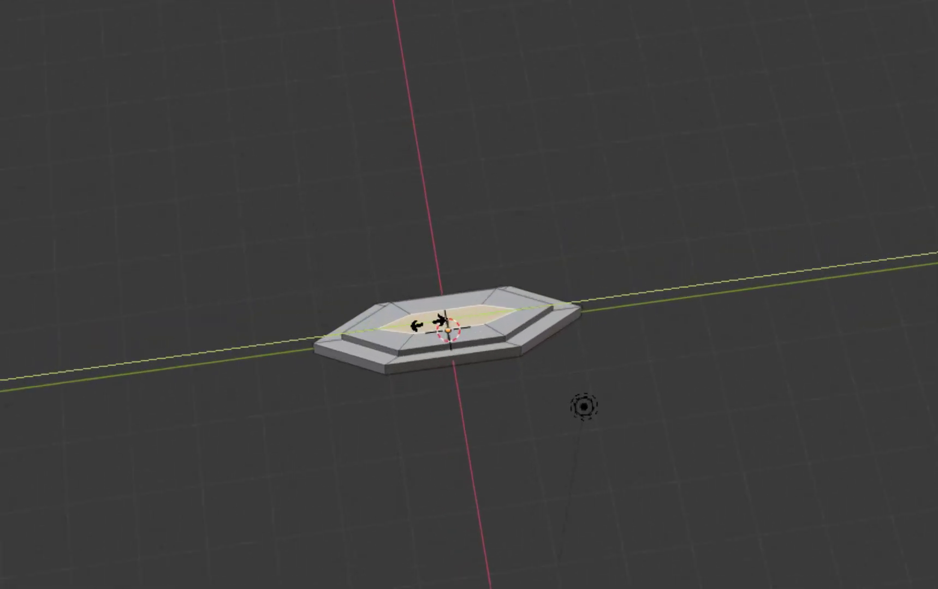
click(447, 344)
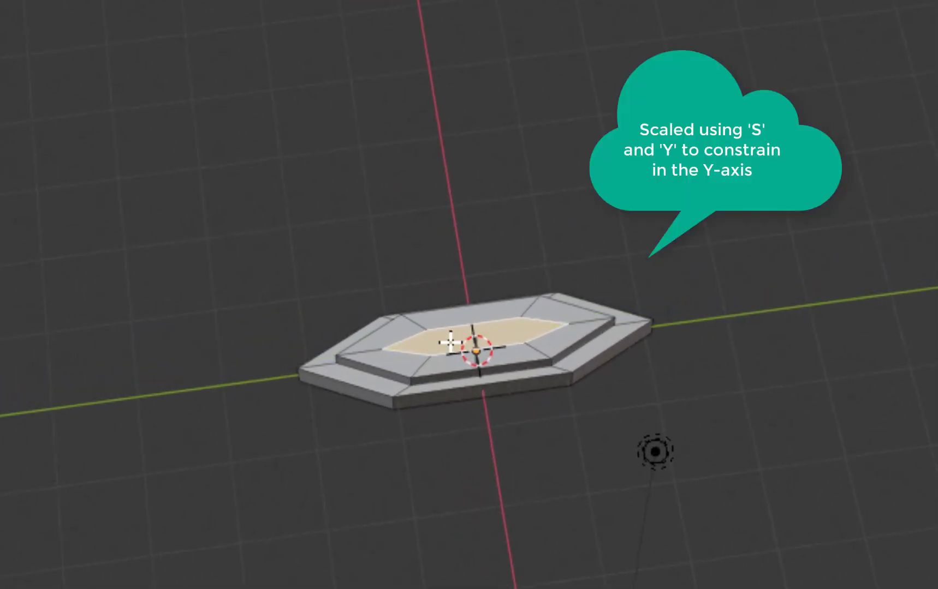
Extrude the shortened top face straight up into a tall hexagonal column many times the base's height
middle_drag(752, 350, 732, 265)
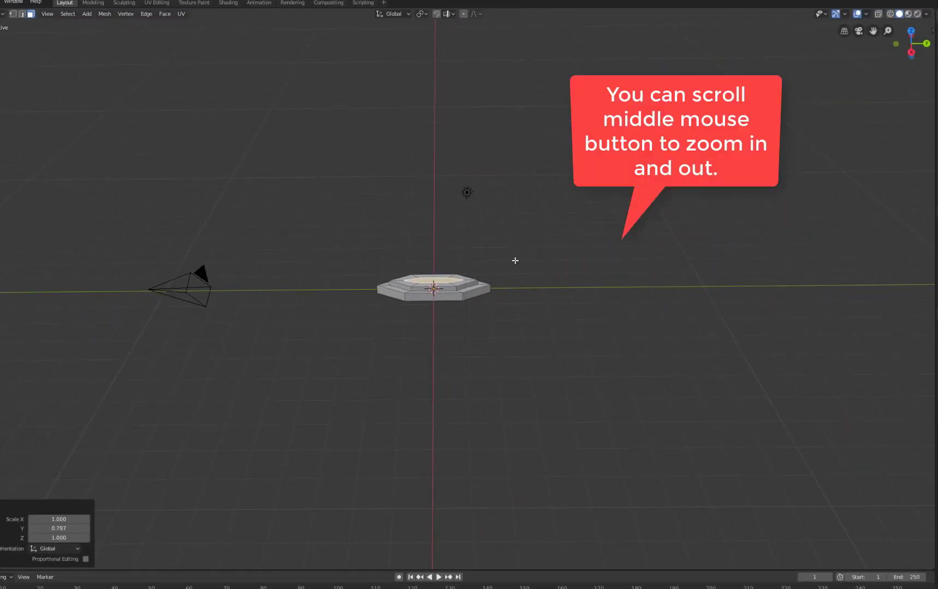
scroll(514, 261, down, 1)
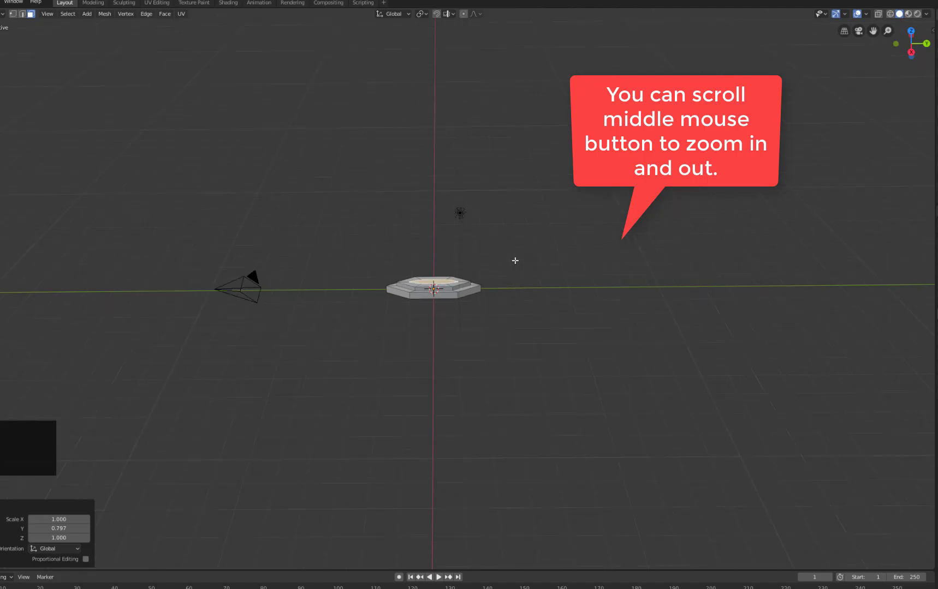
scroll(515, 261, down, 2)
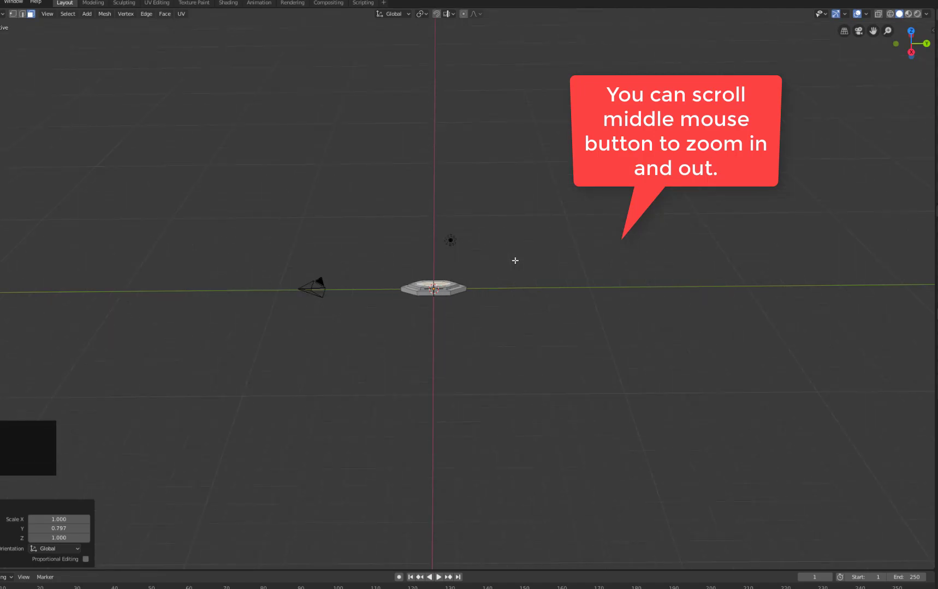
scroll(514, 261, down, 3)
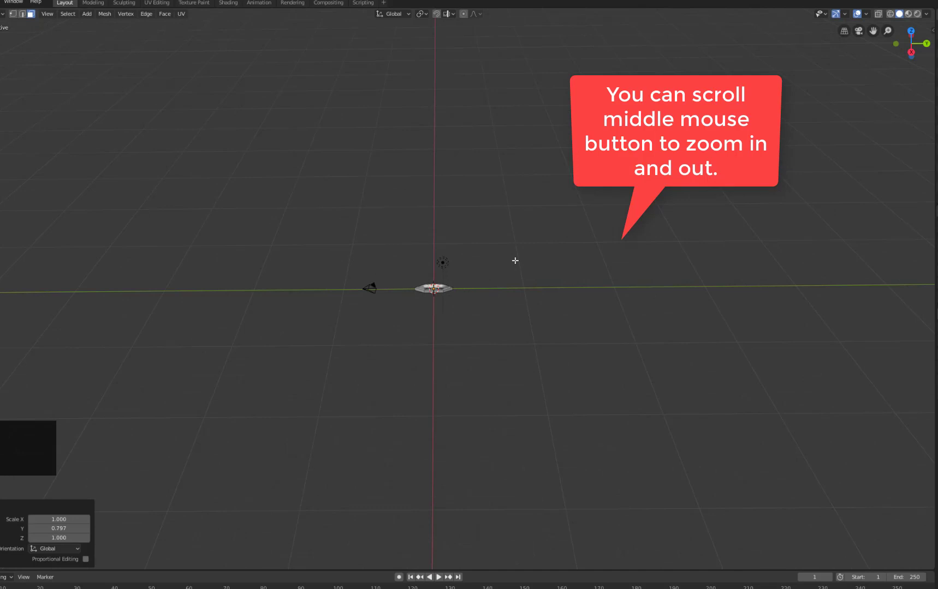
scroll(515, 261, down, 1)
key(e)
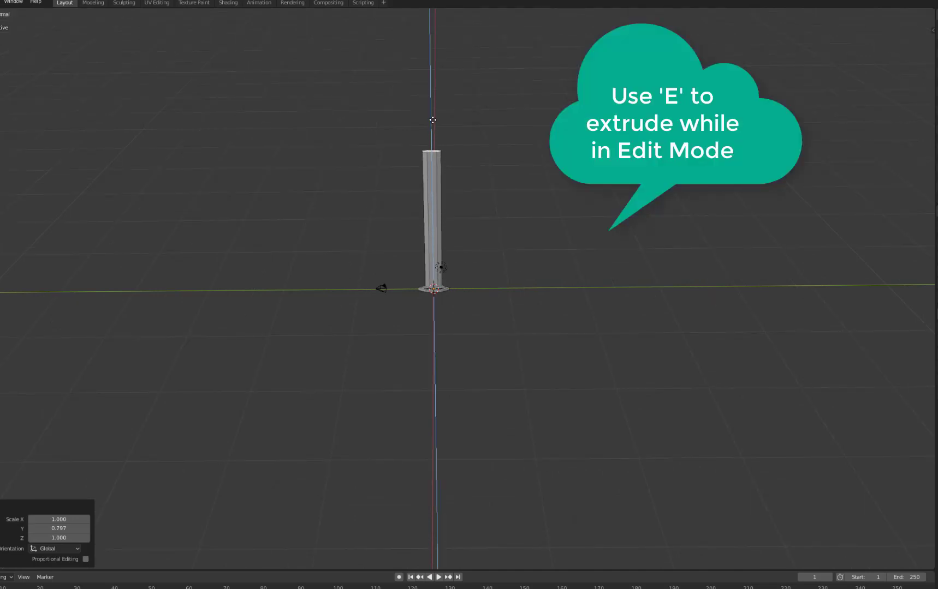
click(432, 116)
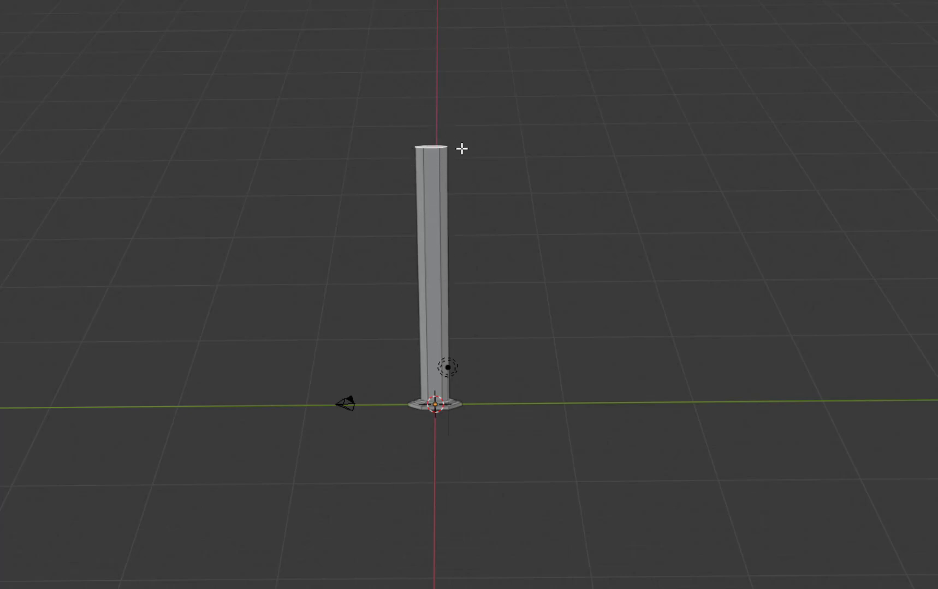
Extrude the column's top face further along the Z axis to add a short section above the shaft
key(g)
key(z)
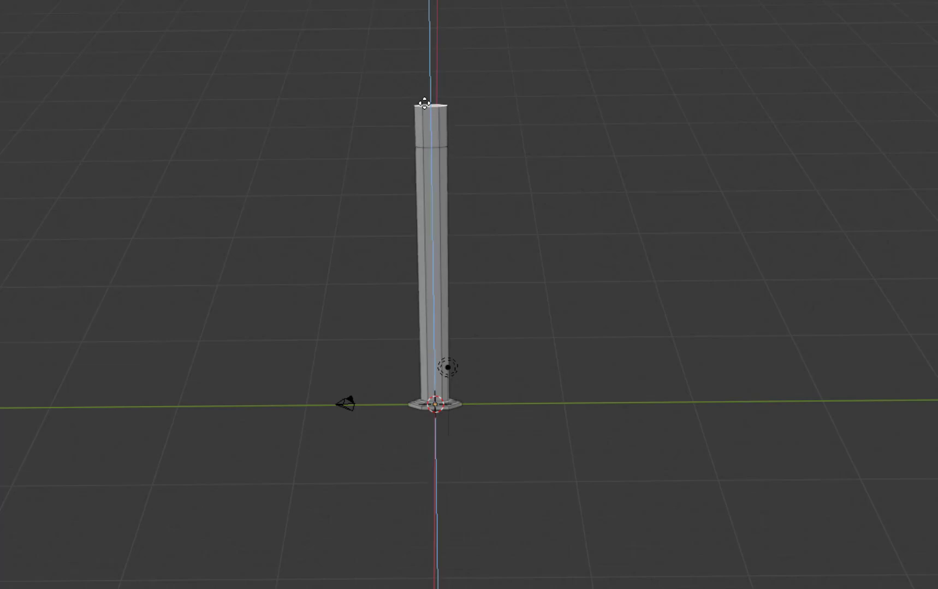
click(424, 104)
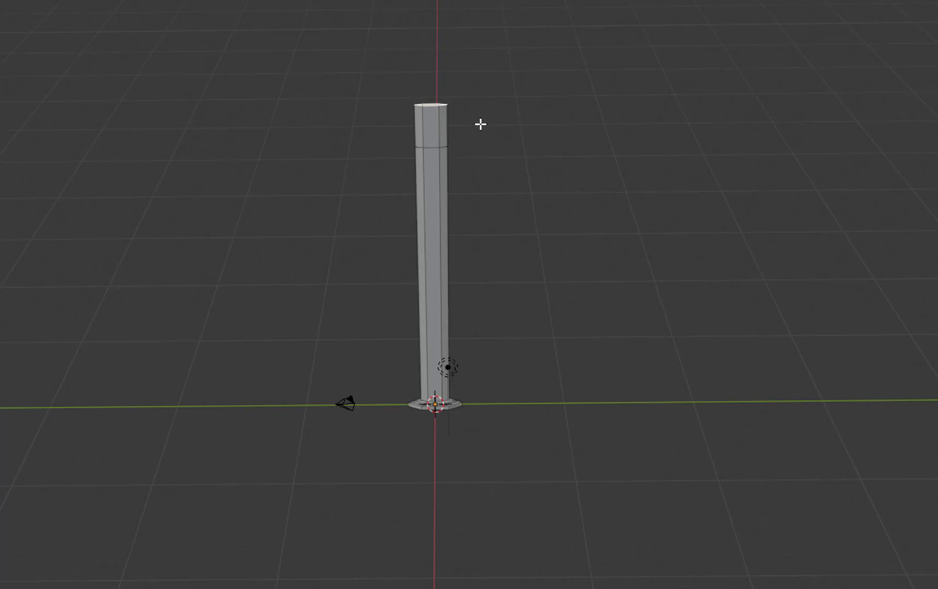
Switch to vertex selection and merge the column's six top vertices at their center to form a pointed tip
scroll(496, 131, up, 8)
scroll(552, 96, down, 6)
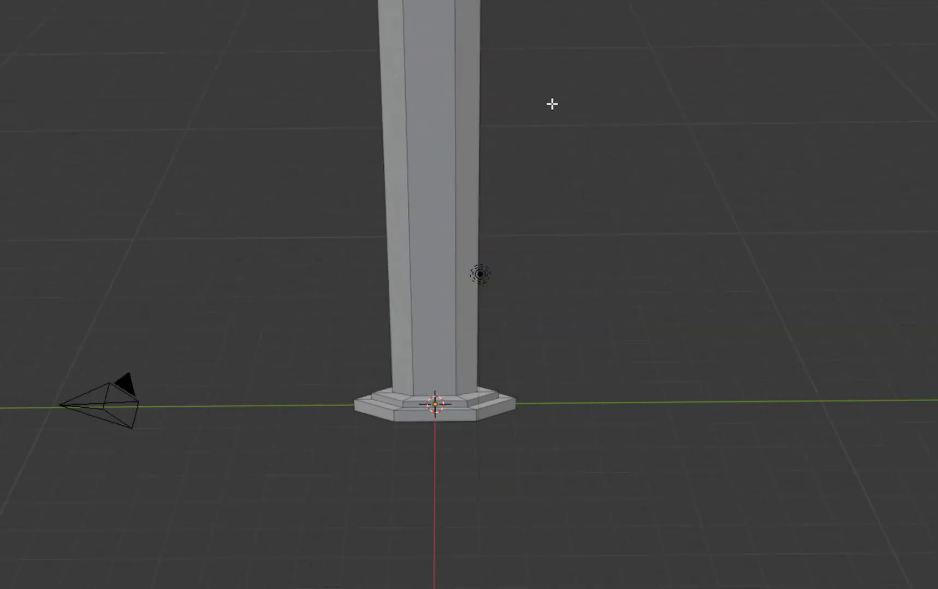
middle_drag(551, 101, 592, 230)
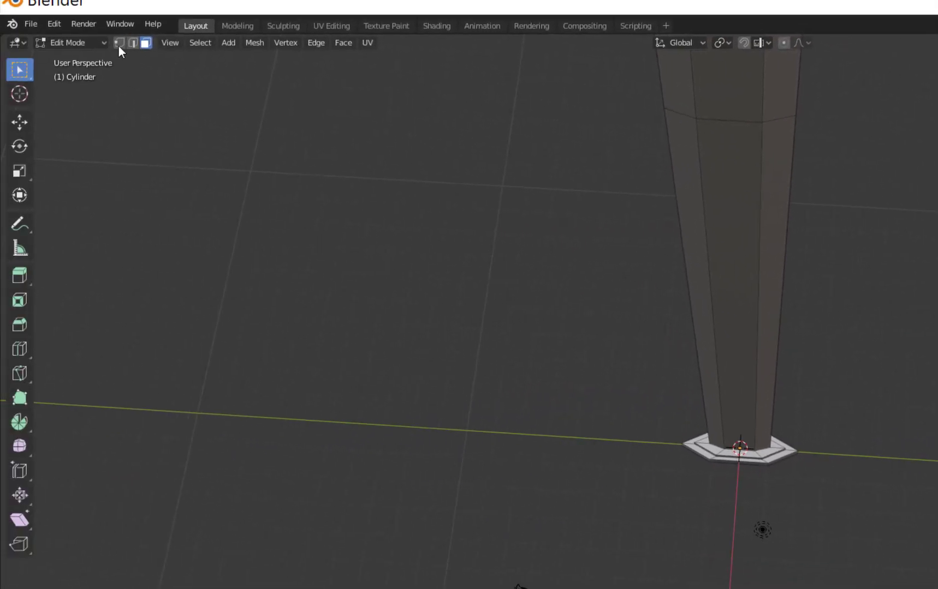
scroll(244, 128, down, 2)
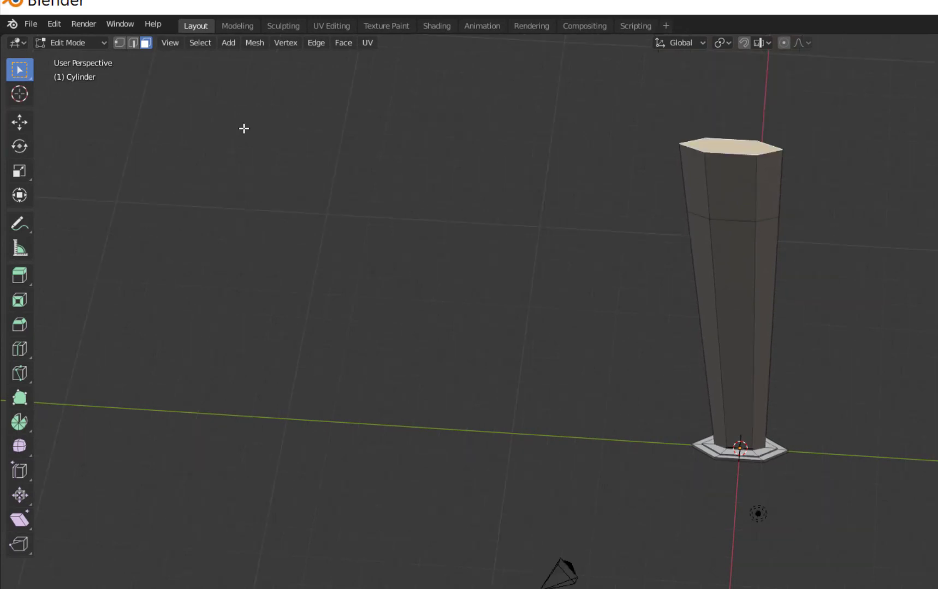
click(121, 45)
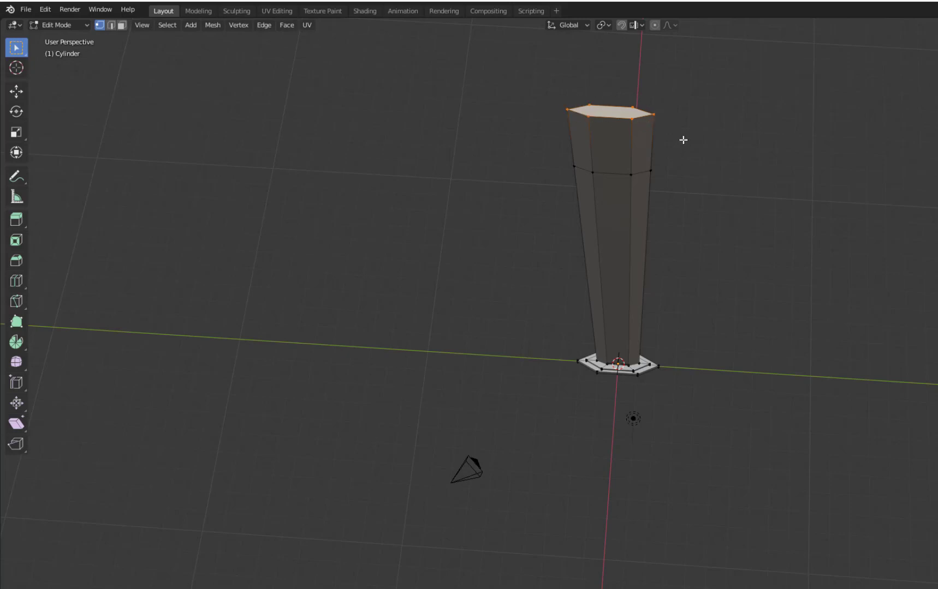
right_click(632, 108)
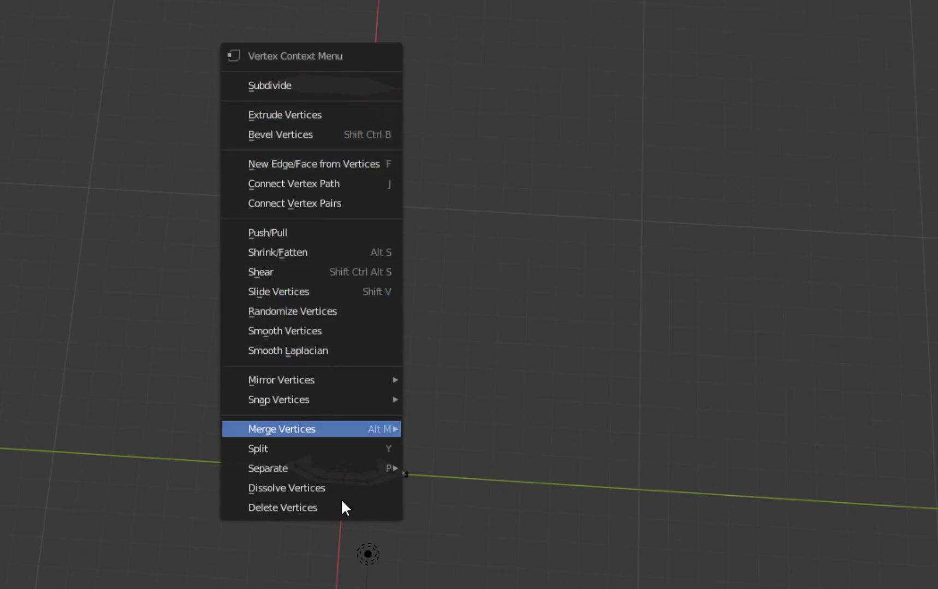
mouse_move(328, 426)
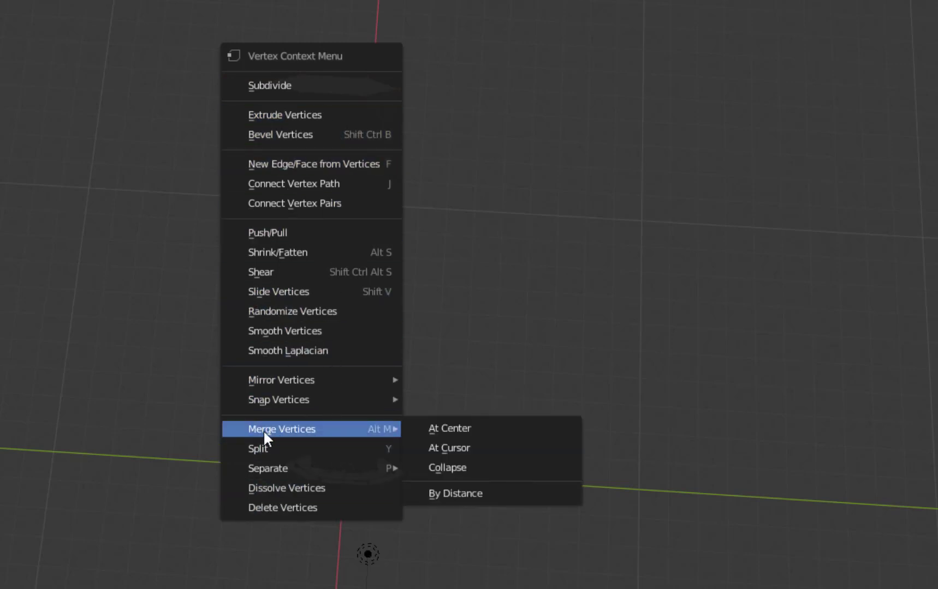
click(442, 429)
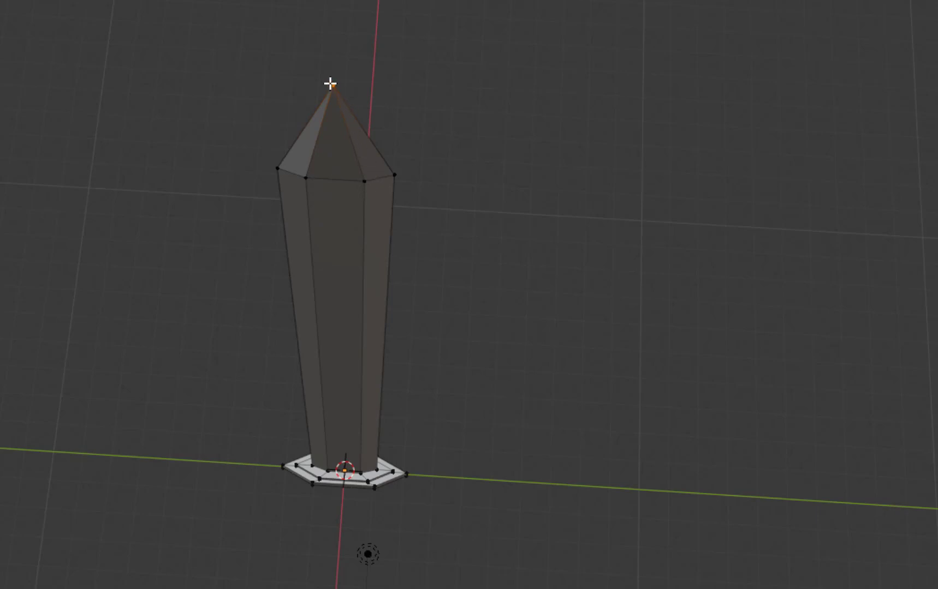
Bring the flat underside of the base into view and set the selection mode to faces
middle_drag(431, 110, 437, 157)
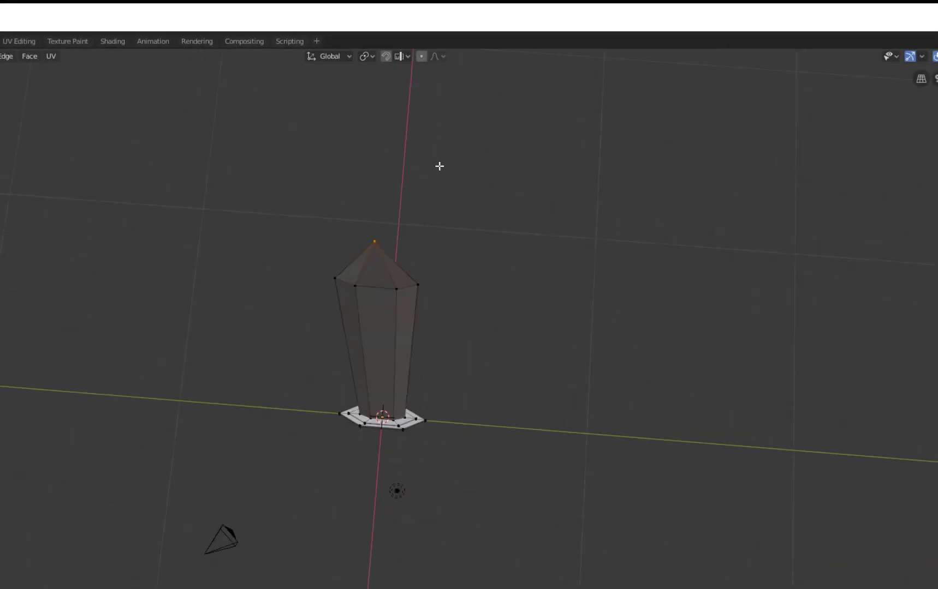
middle_drag(489, 187, 498, 106)
scroll(500, 180, down, 2)
scroll(504, 156, up, 1)
scroll(505, 155, down, 4)
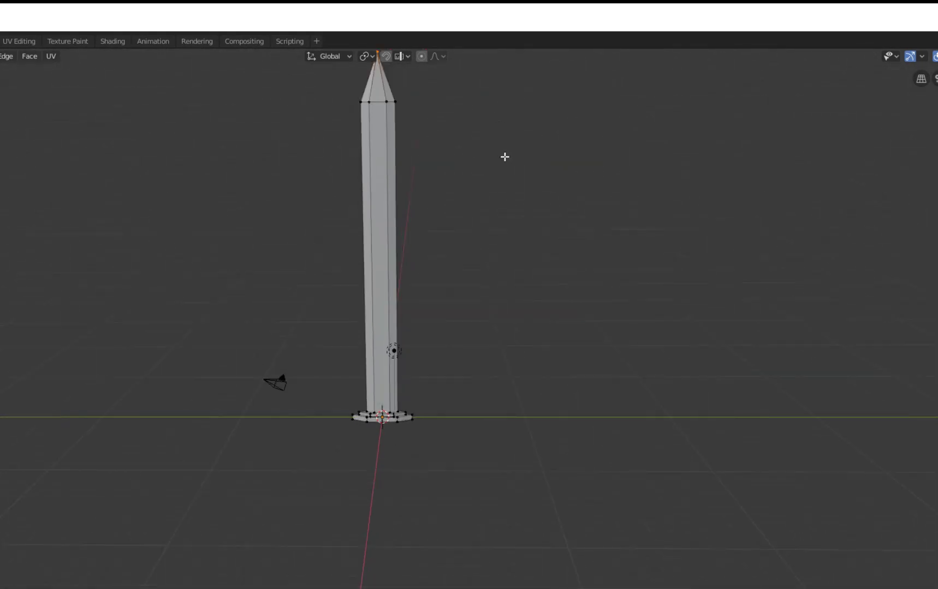
mouse_move(495, 189)
middle_down()
mouse_move(492, 199)
mouse_move(492, 182)
middle_up()
scroll(482, 368, up, 8)
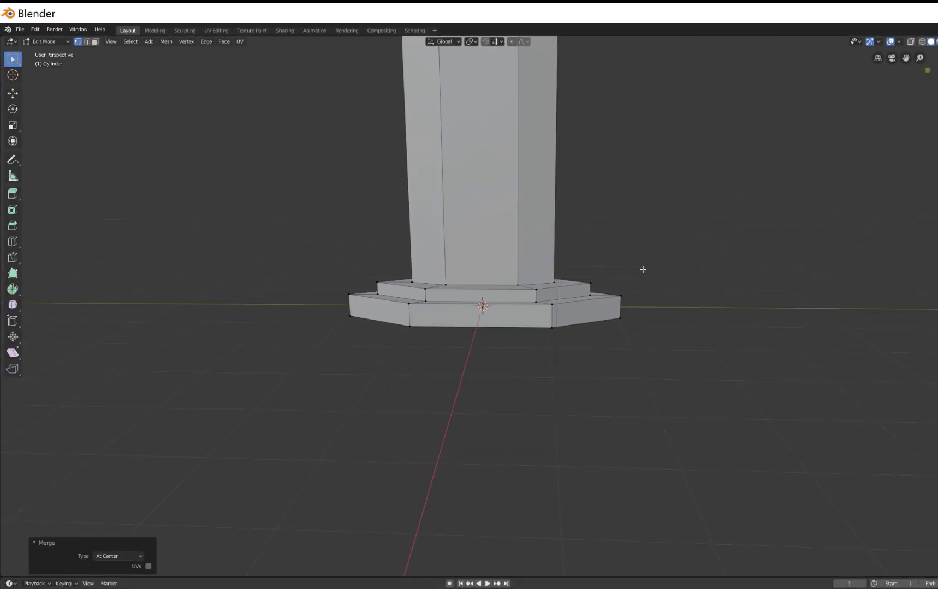
middle_drag(643, 269, 640, 153)
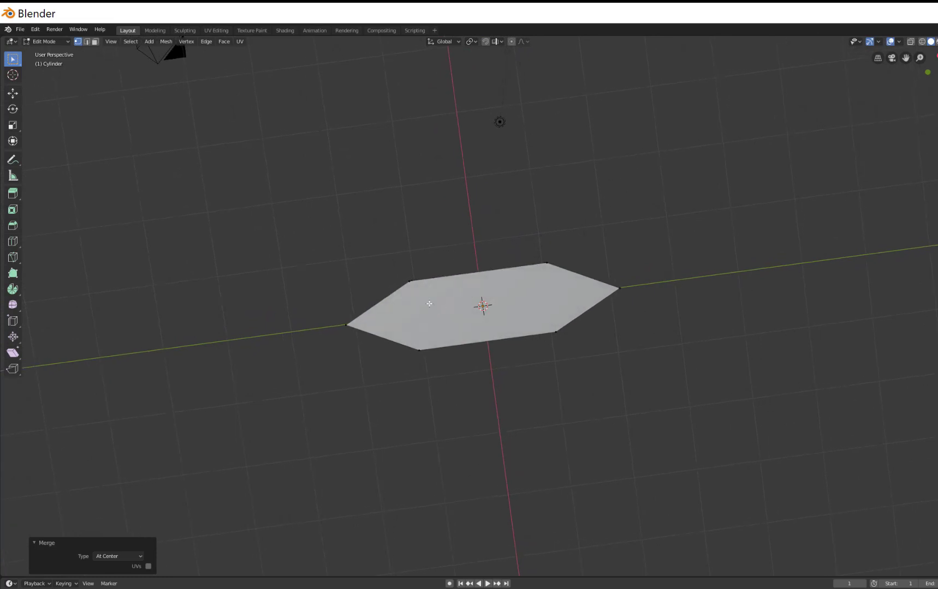
click(96, 43)
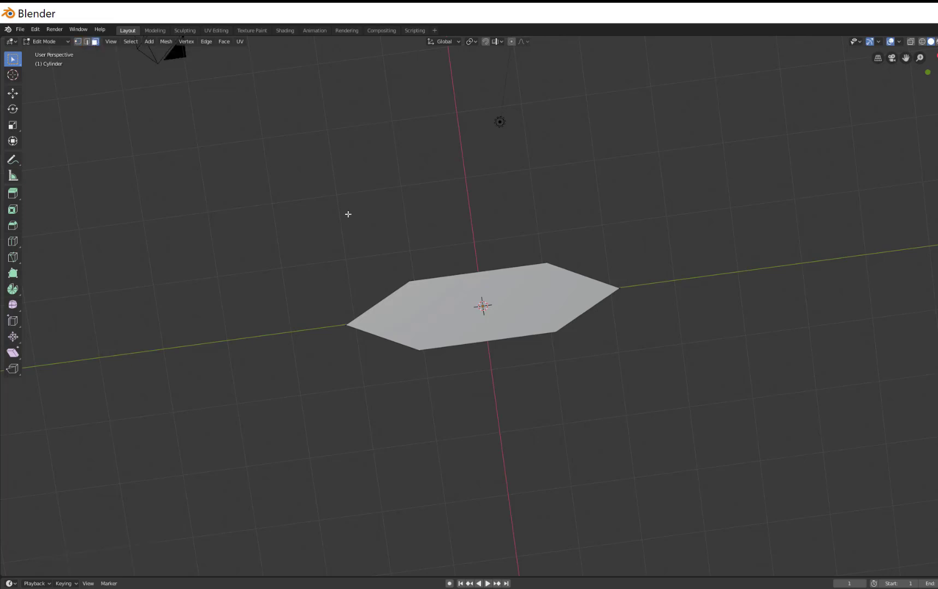
Inset the hexagonal underside face of the base by about 0.137 m
click(519, 302)
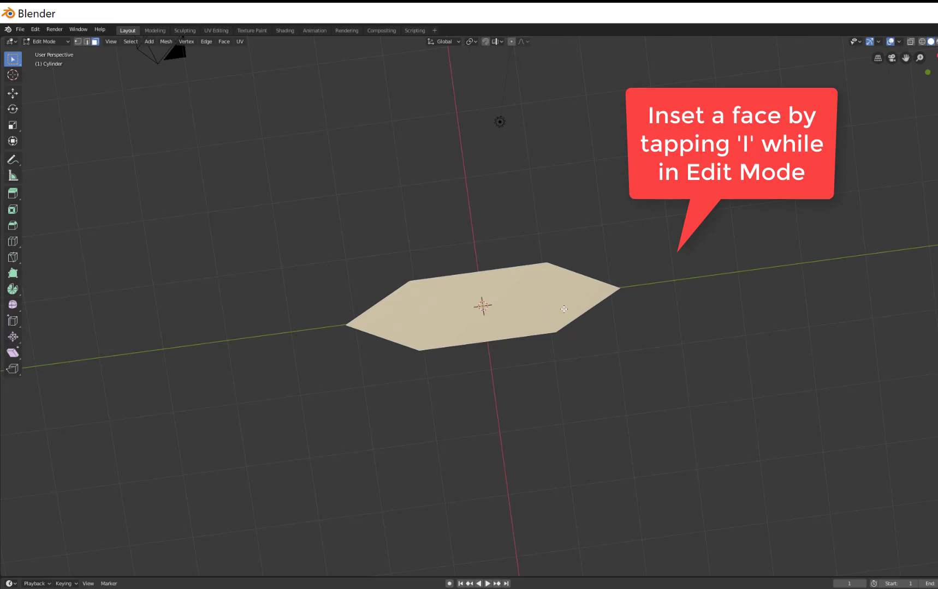
key(i)
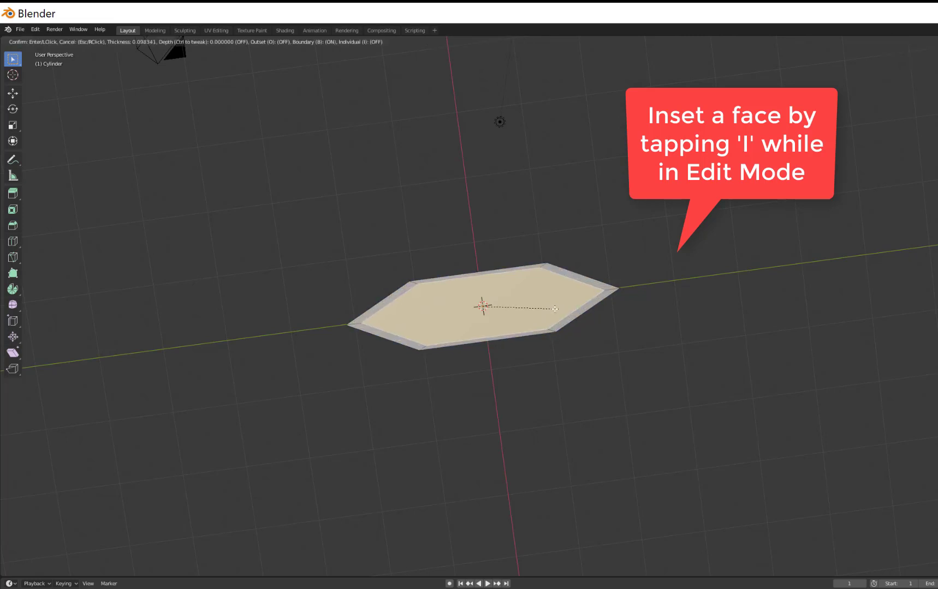
click(552, 309)
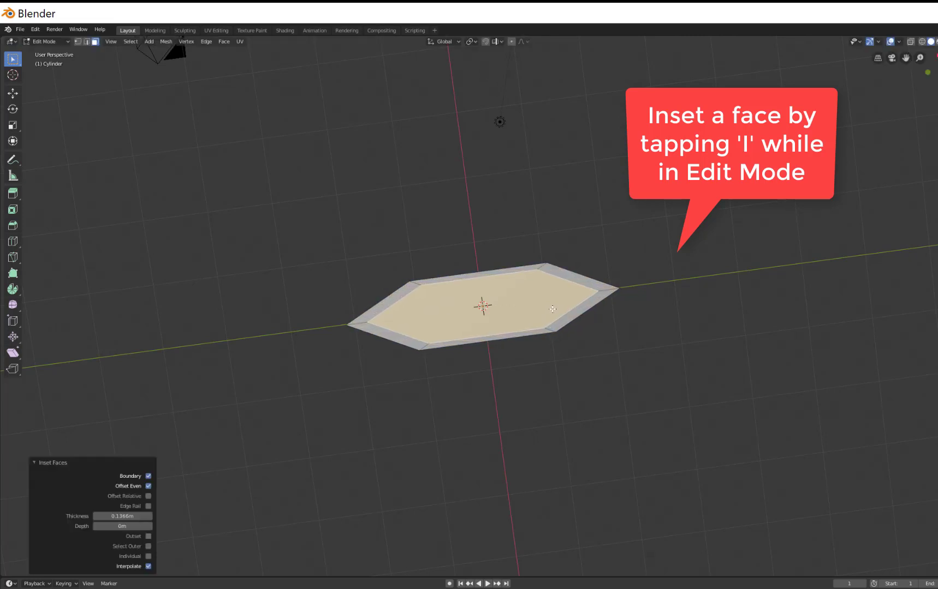
key(r)
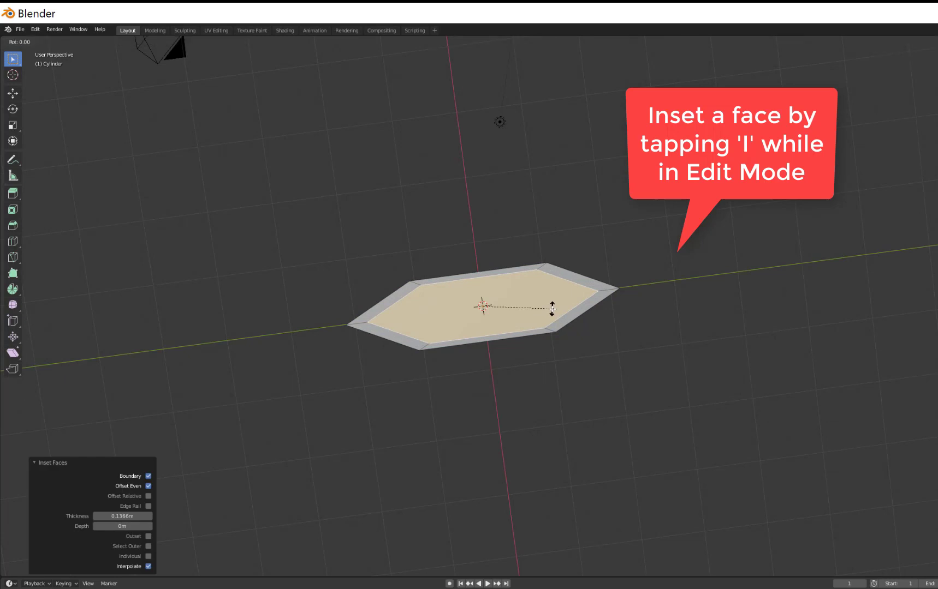
right_click(551, 312)
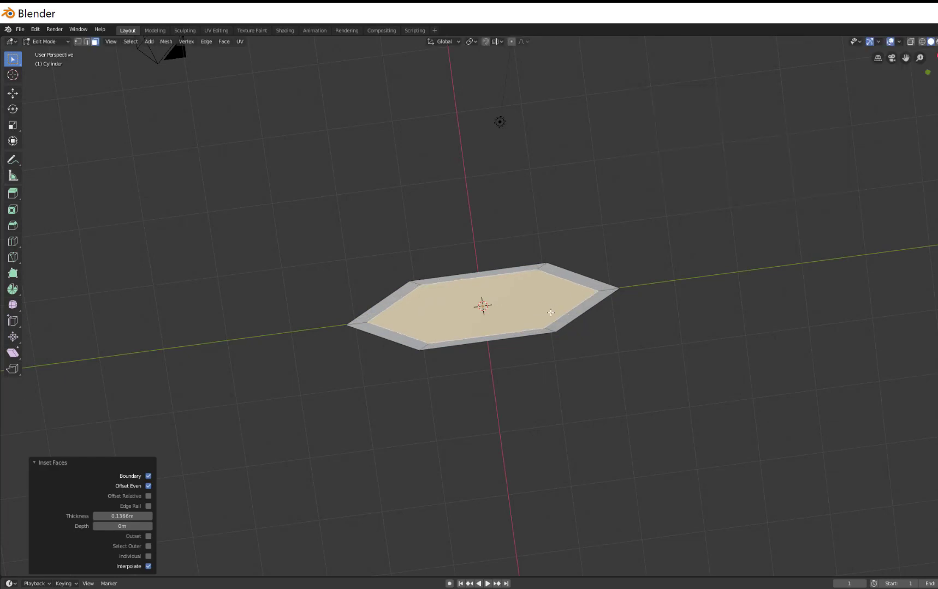
key(e)
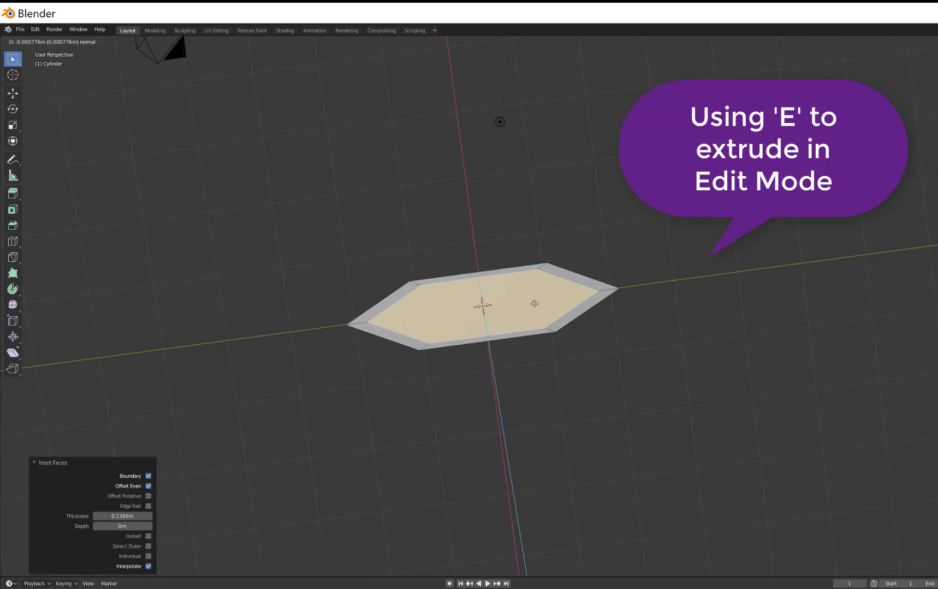
key(y)
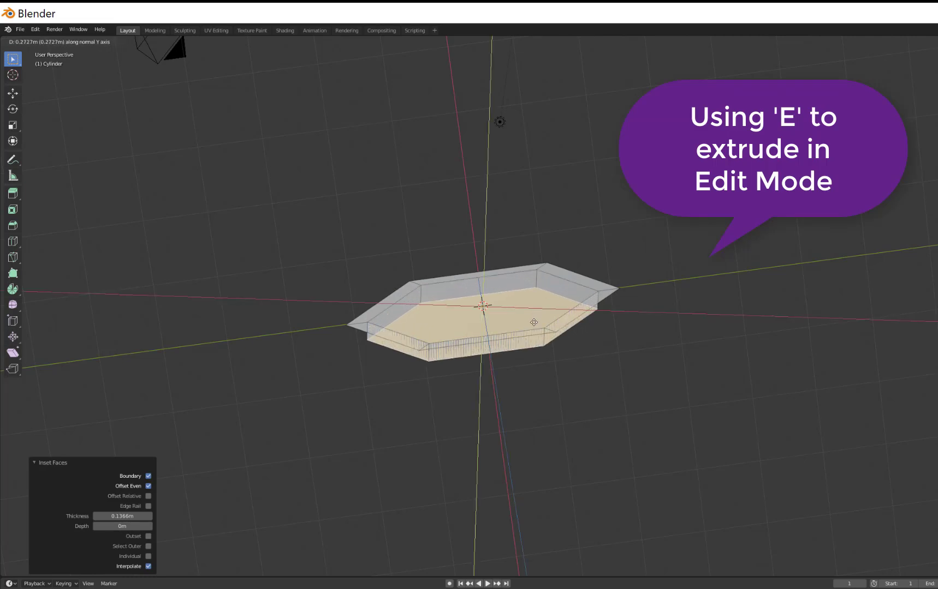
key(Escape)
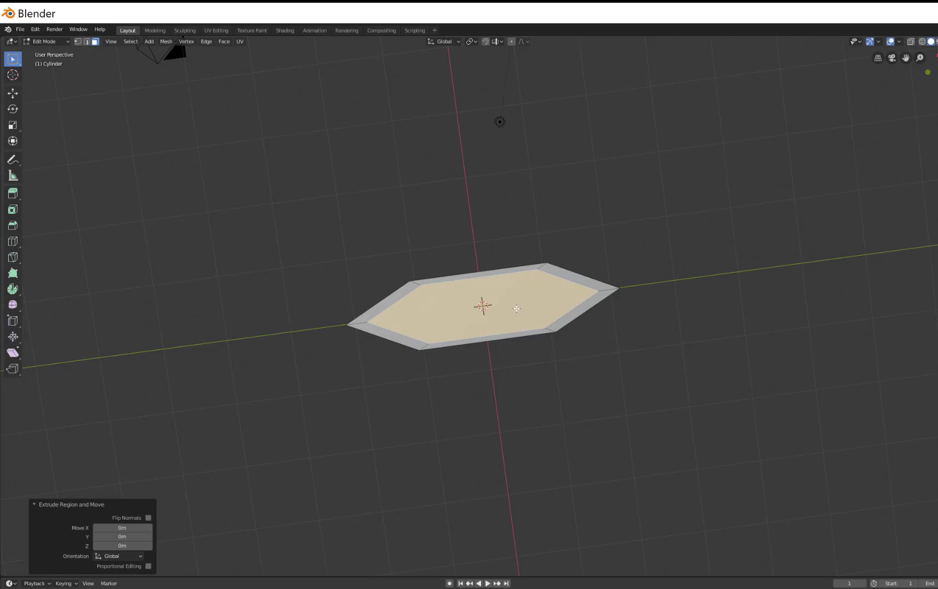
key(ctrl+z)
Try extruding the inset underside face about 1.15 m downward, check it from the side and undo the extrusion
key(e)
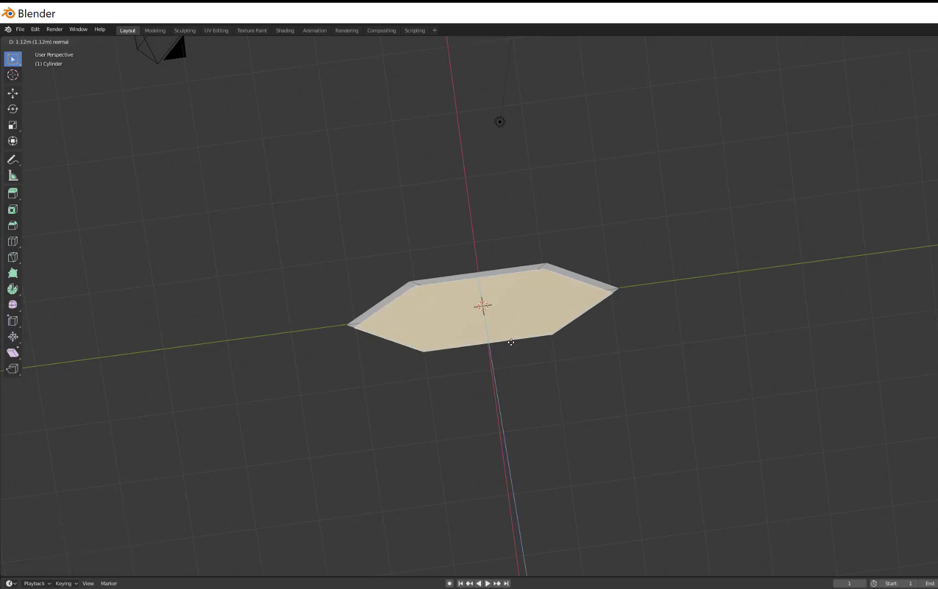
click(511, 335)
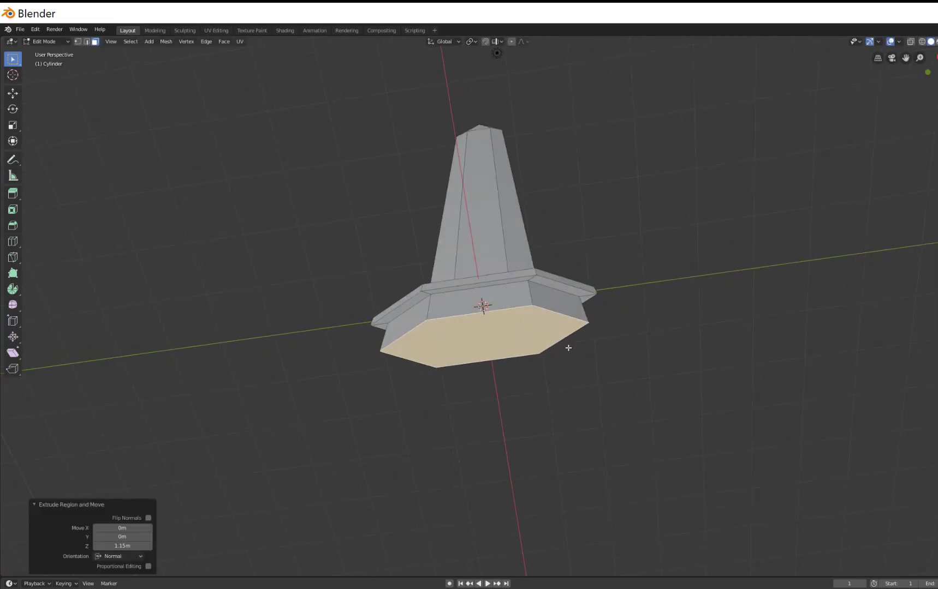
middle_drag(569, 348, 574, 411)
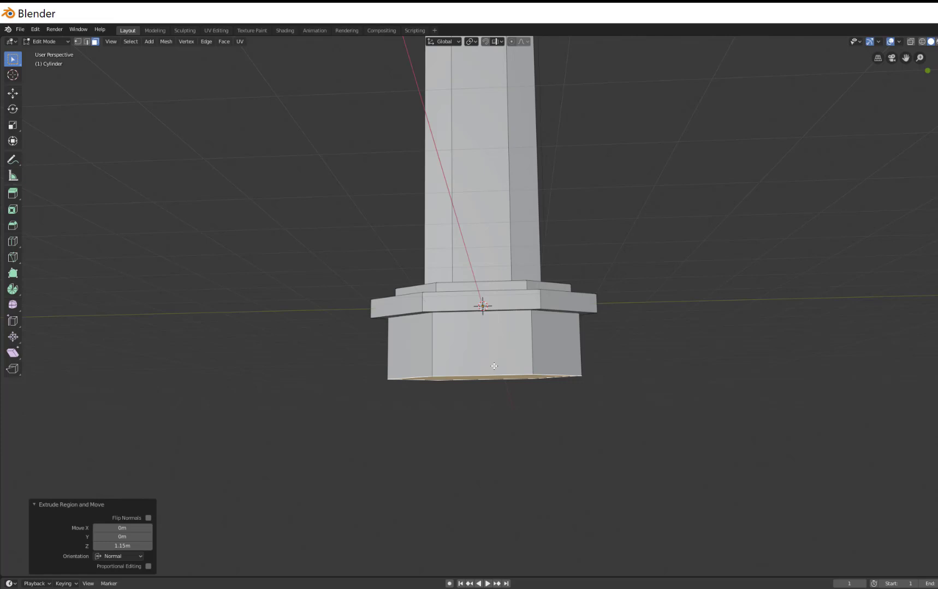
key(ctrl+z)
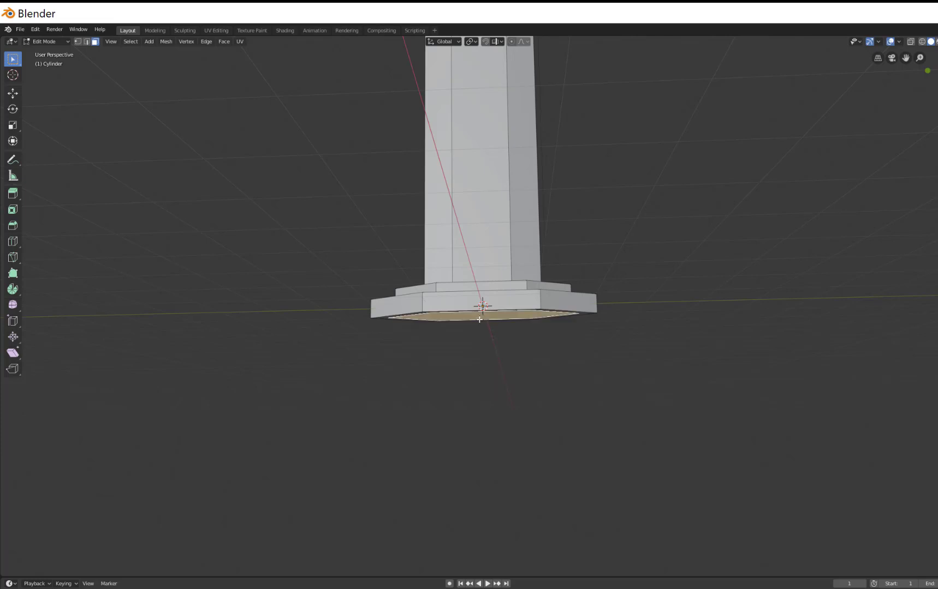
Extrude the inset underside face about 0.274 m downward and bevel its edges with a width of about 0.446 m
key(e)
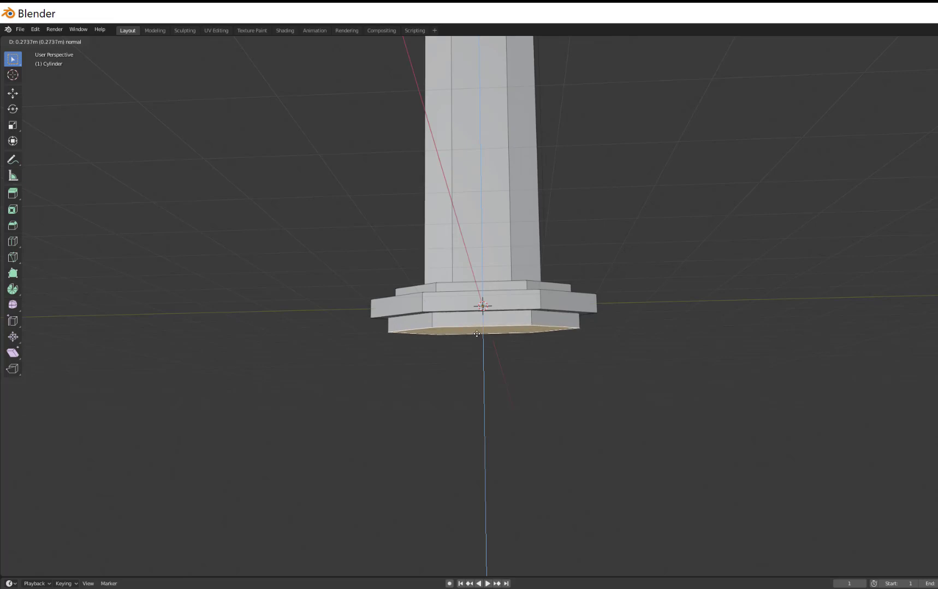
click(477, 334)
scroll(476, 333, down, 1)
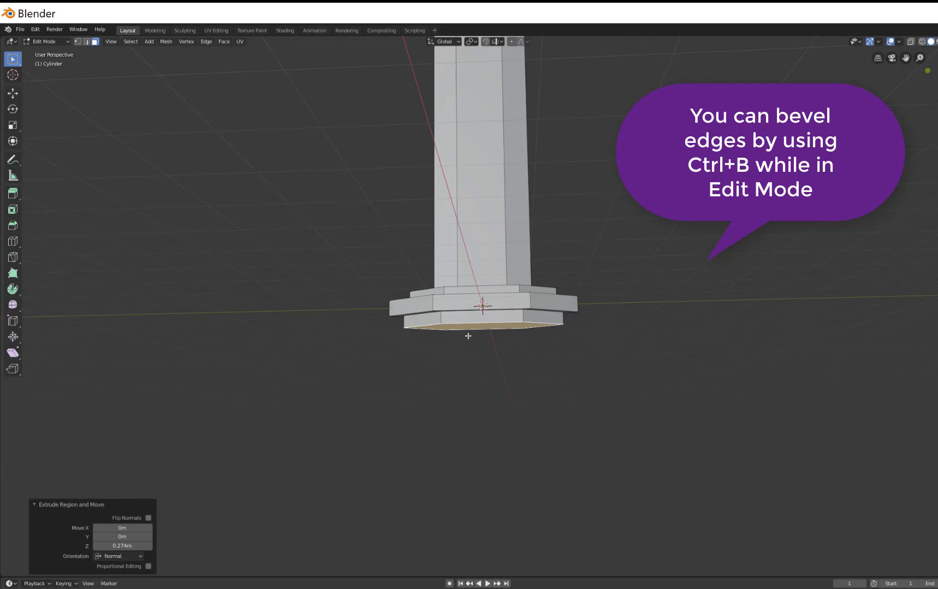
key(ctrl+b)
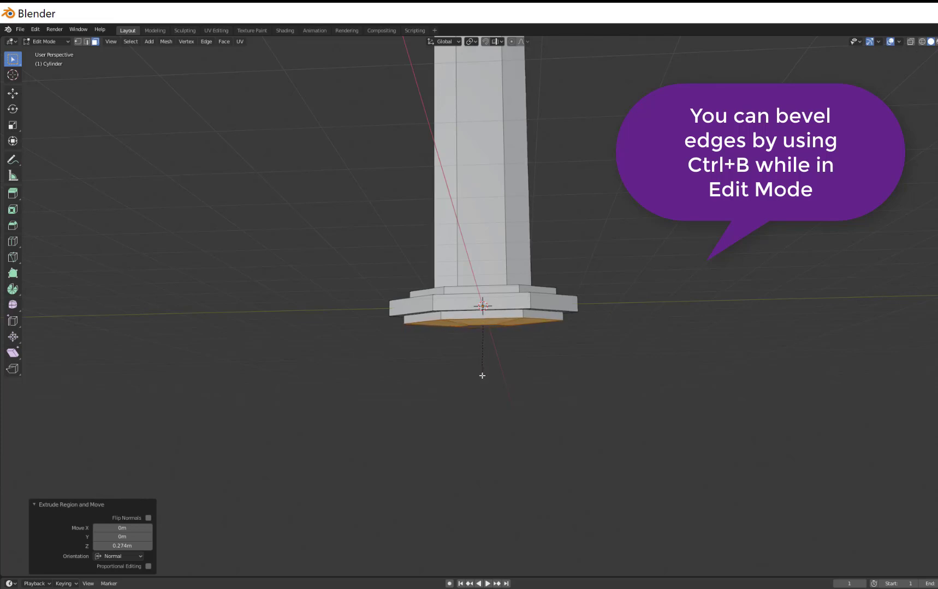
click(479, 372)
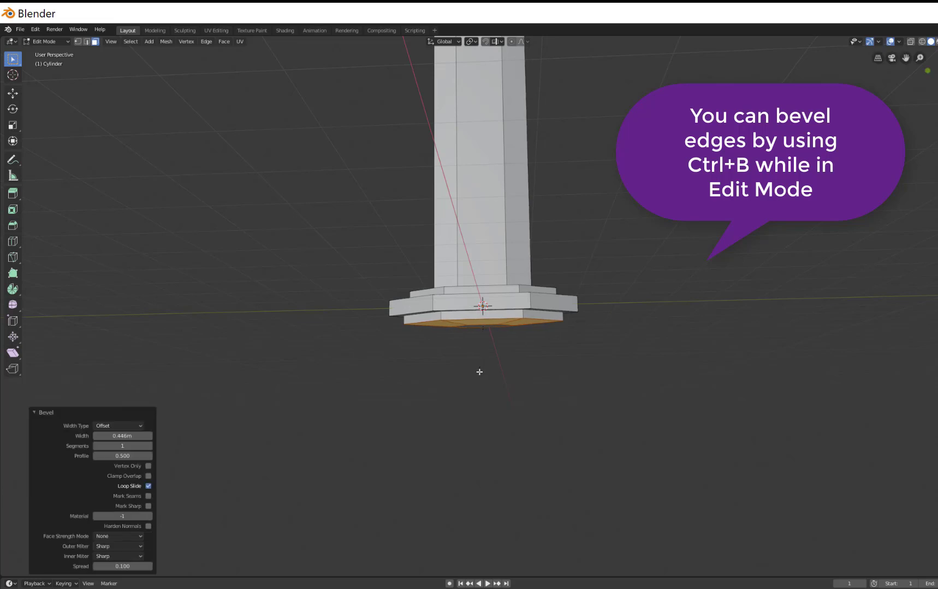
Scale the small central underside face by about 1.435 along X and about 0.791 along Y
middle_drag(540, 361, 536, 271)
click(498, 302)
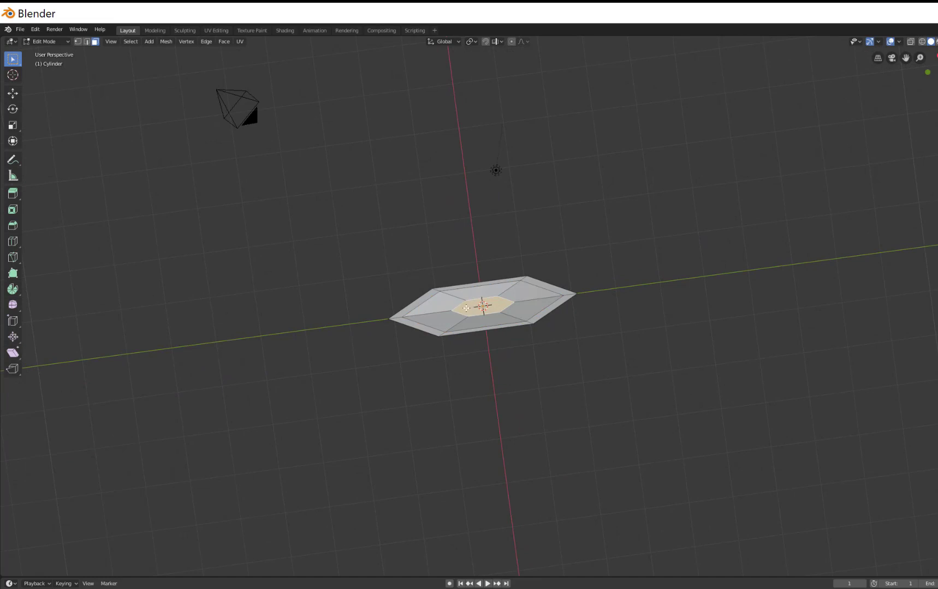
key(s)
key(x)
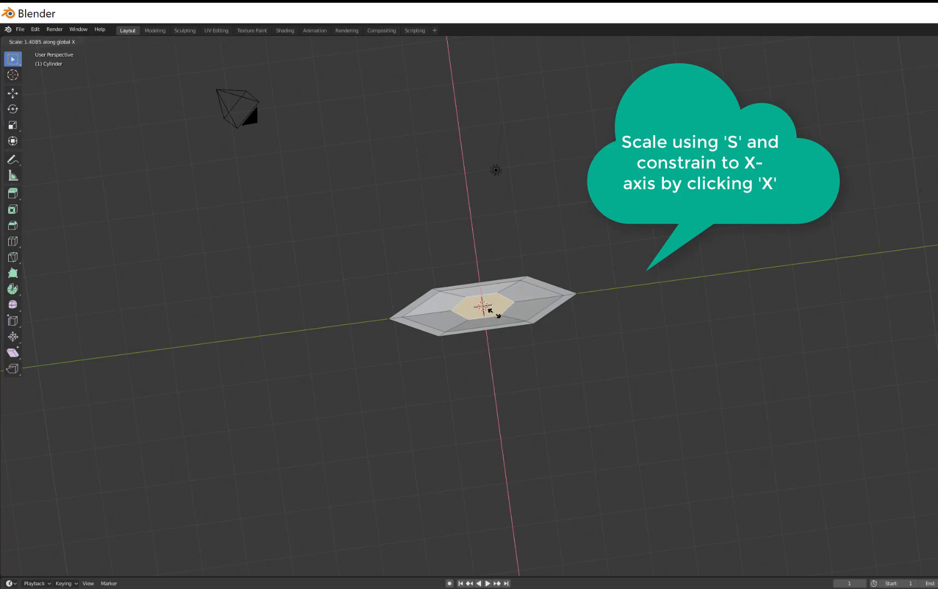
click(494, 314)
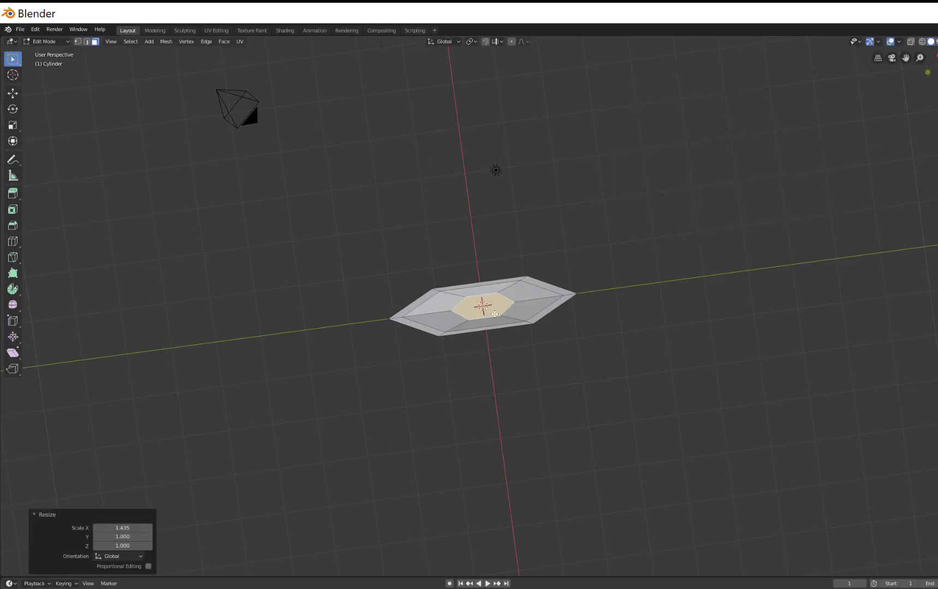
key(s)
key(y)
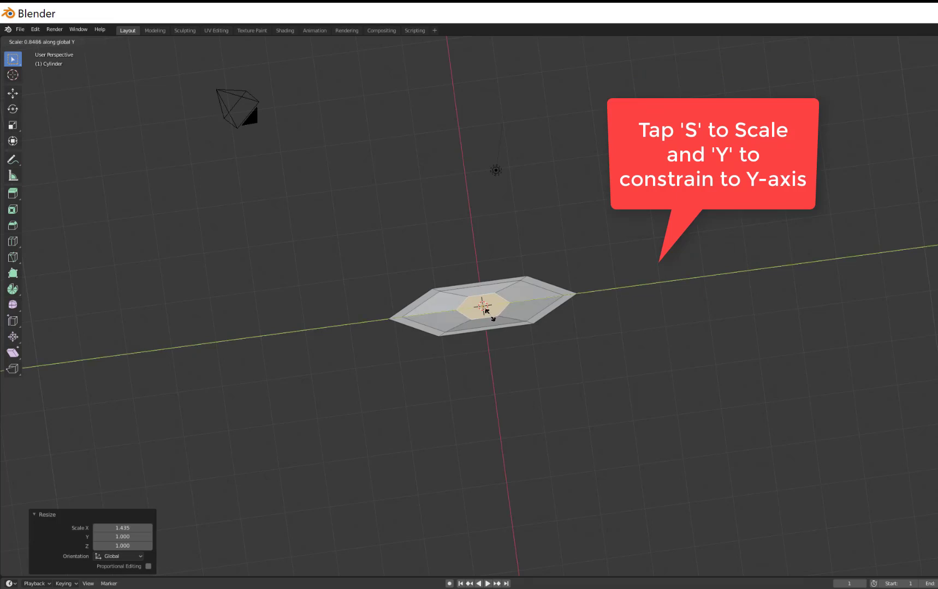
click(489, 315)
Extrude the central underside face about 3.65 m downward to form a slim hexagonal handle
middle_drag(511, 309, 500, 381)
key(e)
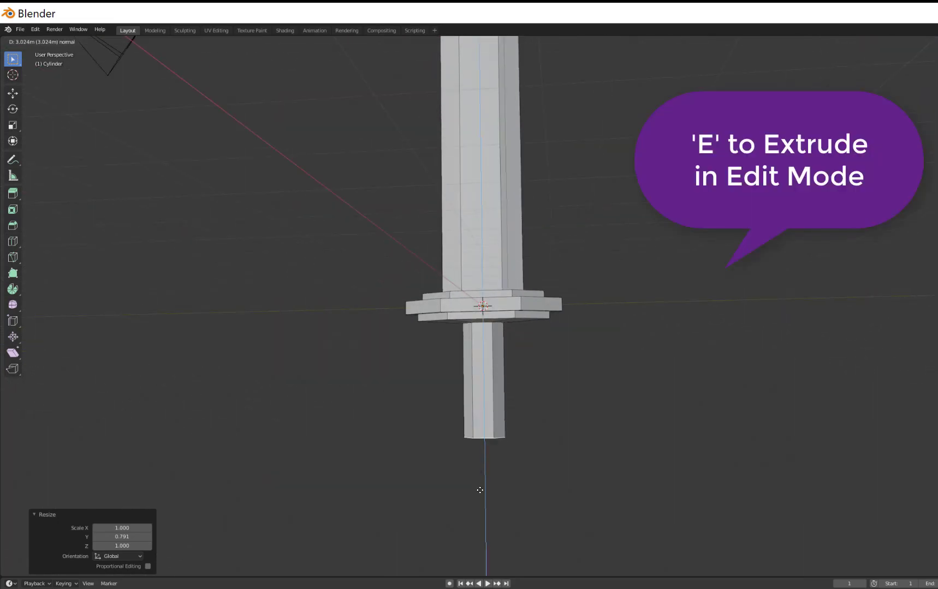
click(480, 508)
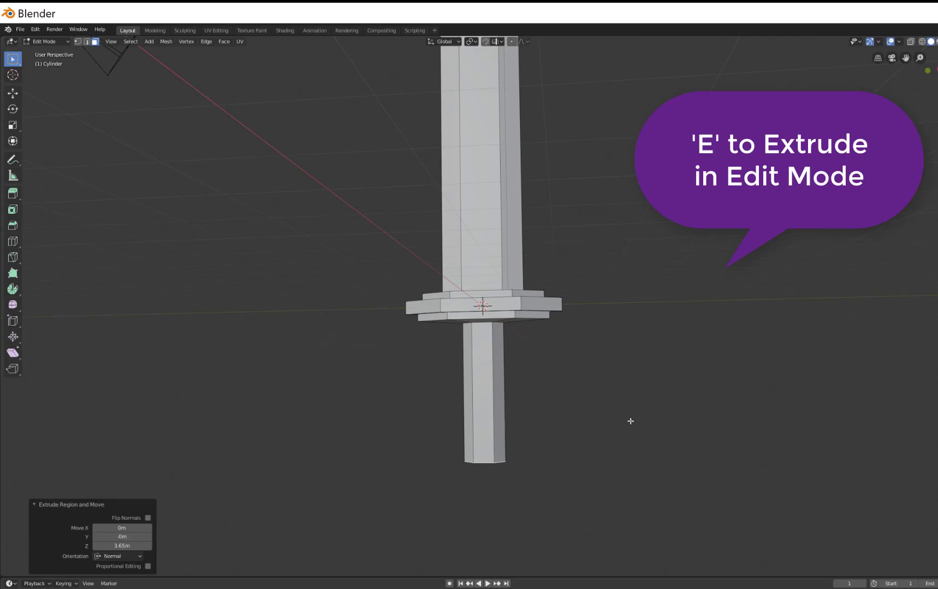
Extrude the handle's bottom face in place and scale it outward into a slightly wider hexagonal rim
mouse_move(630, 421)
middle_down()
mouse_move(636, 442)
mouse_move(638, 426)
middle_up()
scroll(638, 426, down, 8)
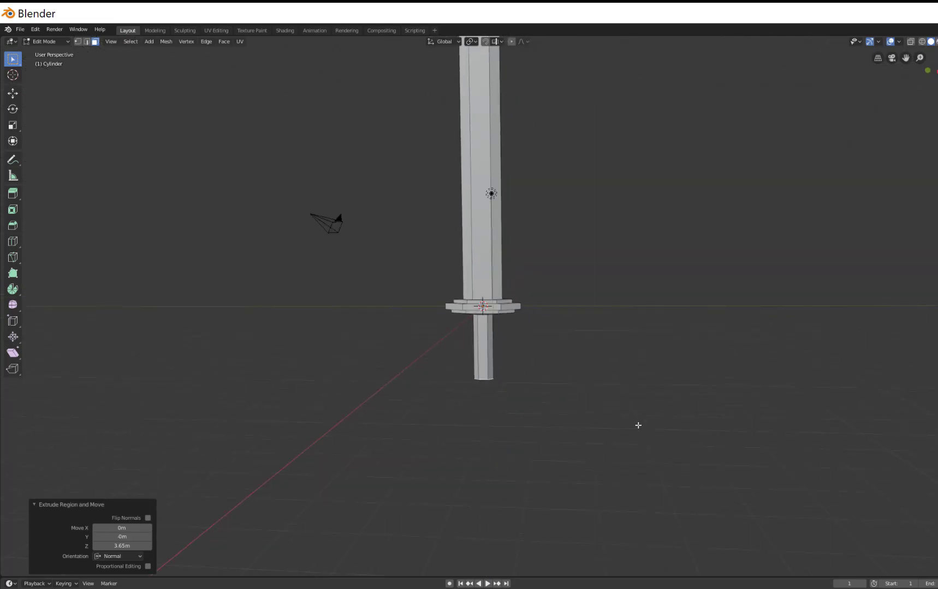
scroll(638, 425, up, 1)
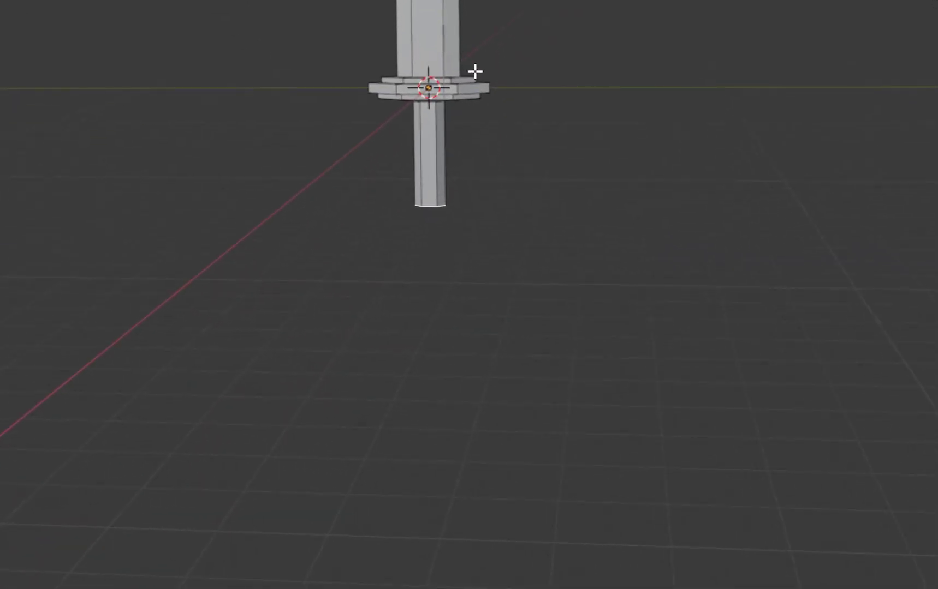
scroll(456, 30, up, 1)
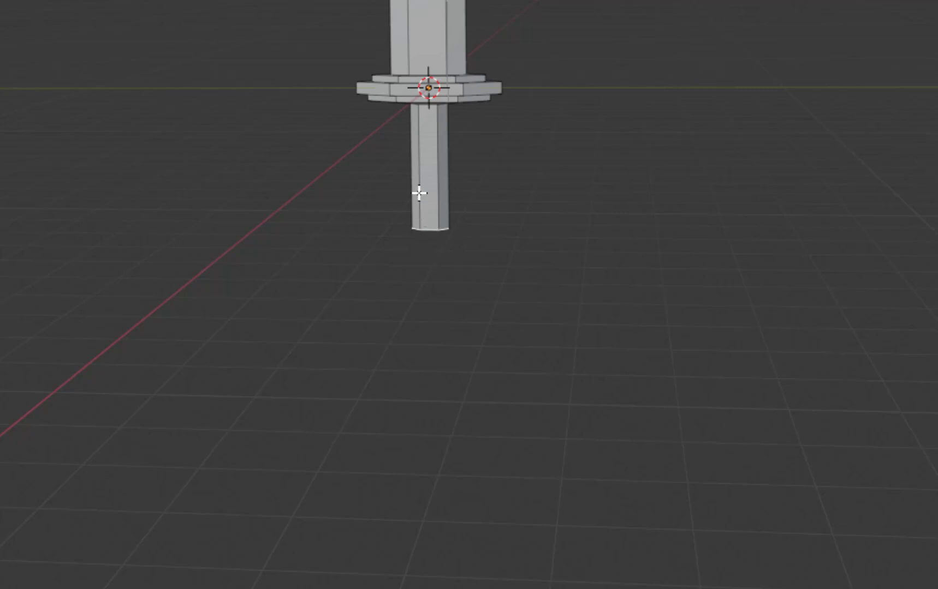
scroll(416, 168, up, 1)
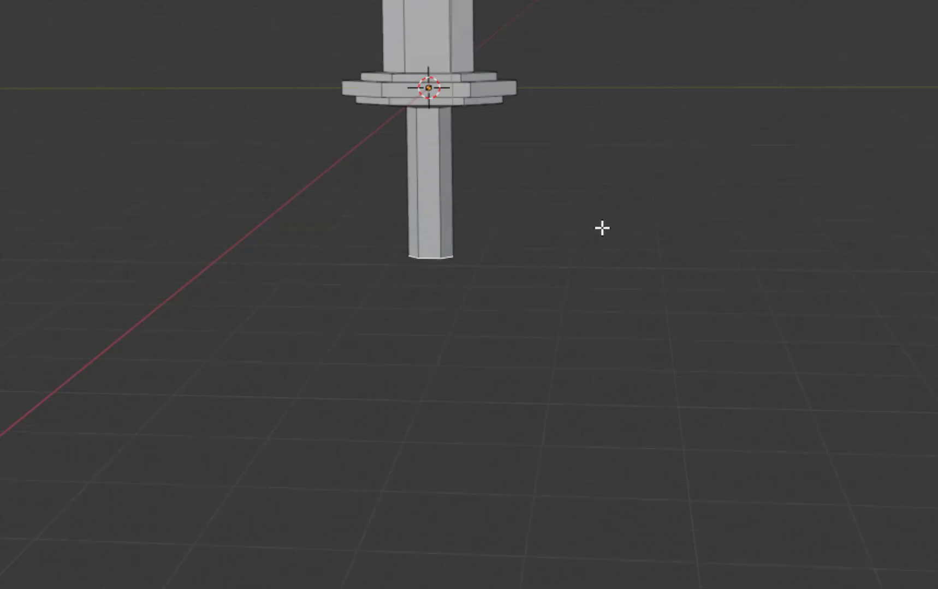
middle_drag(586, 217, 585, 7)
scroll(508, 118, up, 5)
scroll(509, 117, up, 1)
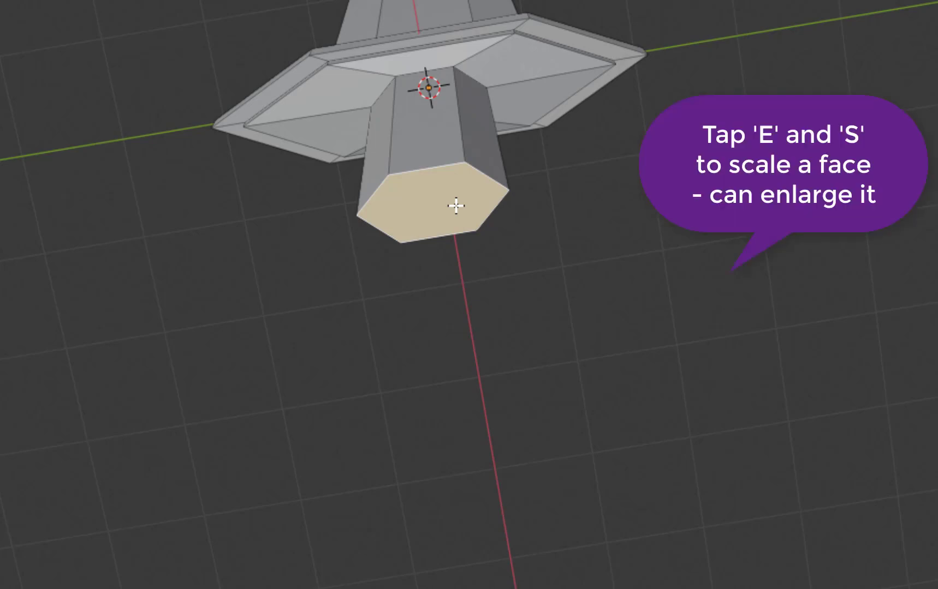
key(e)
key(s)
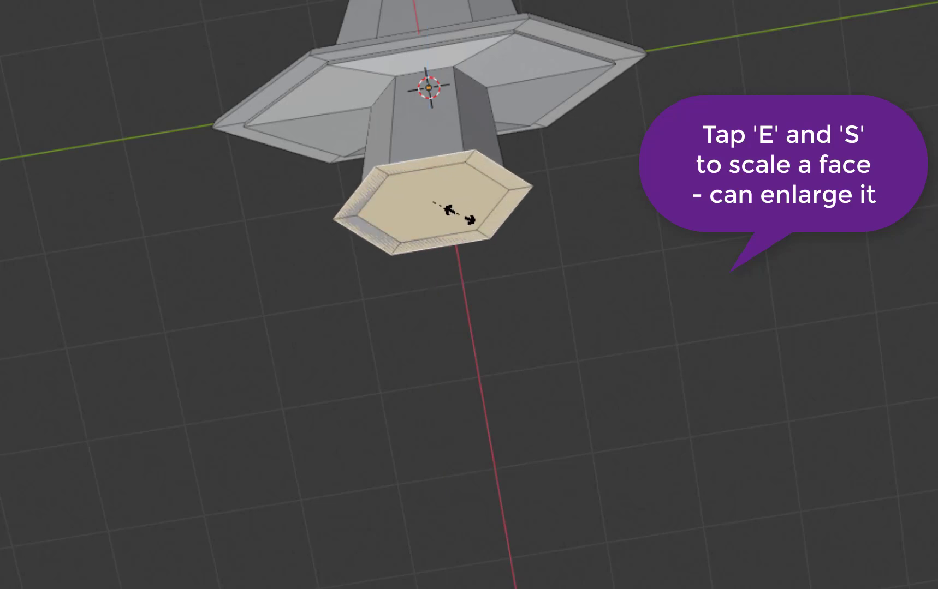
click(462, 216)
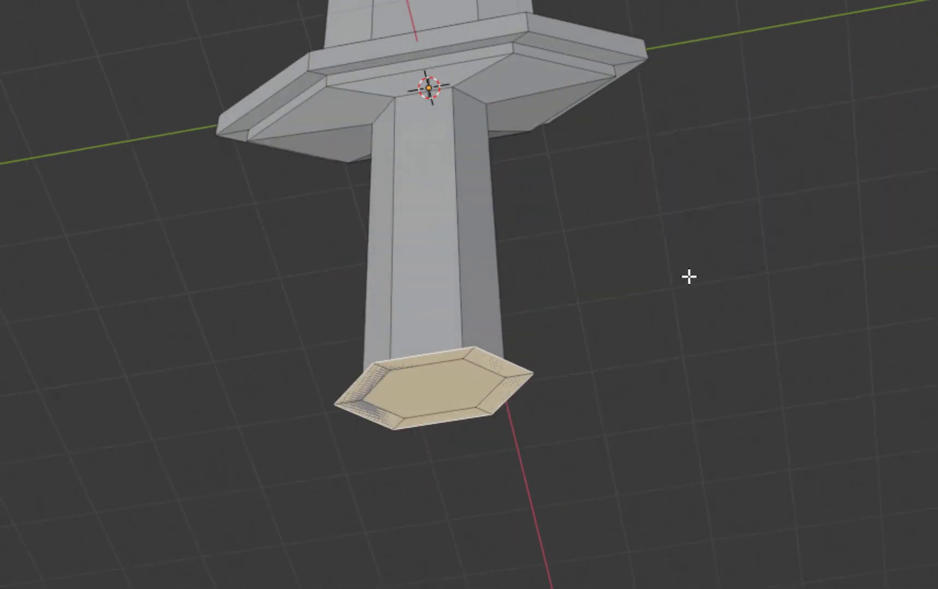
Extrude the enlarged bottom face downward to form a short, thick hexagonal pommel below the handle
scroll(501, 299, down, 3)
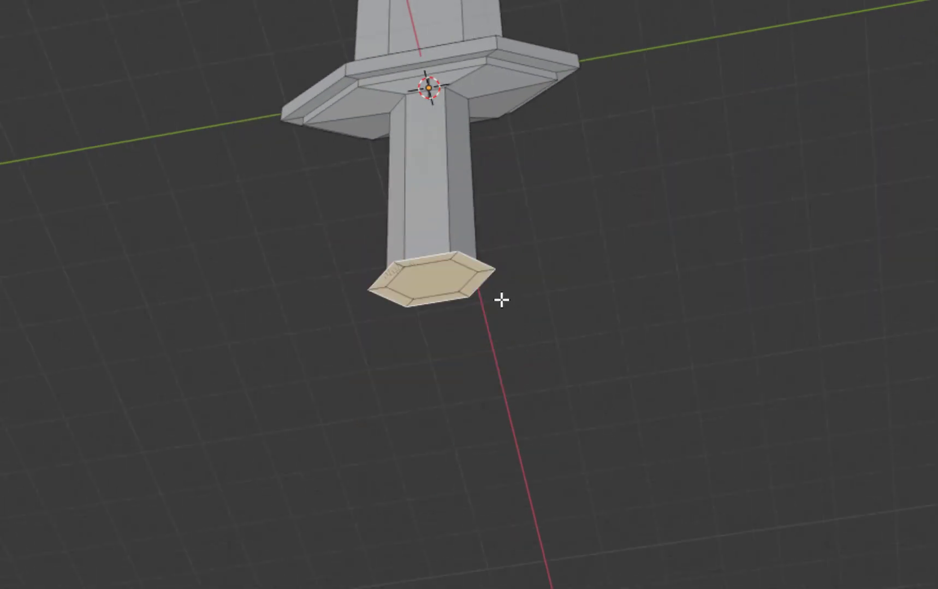
scroll(496, 327, up, 1)
key(e)
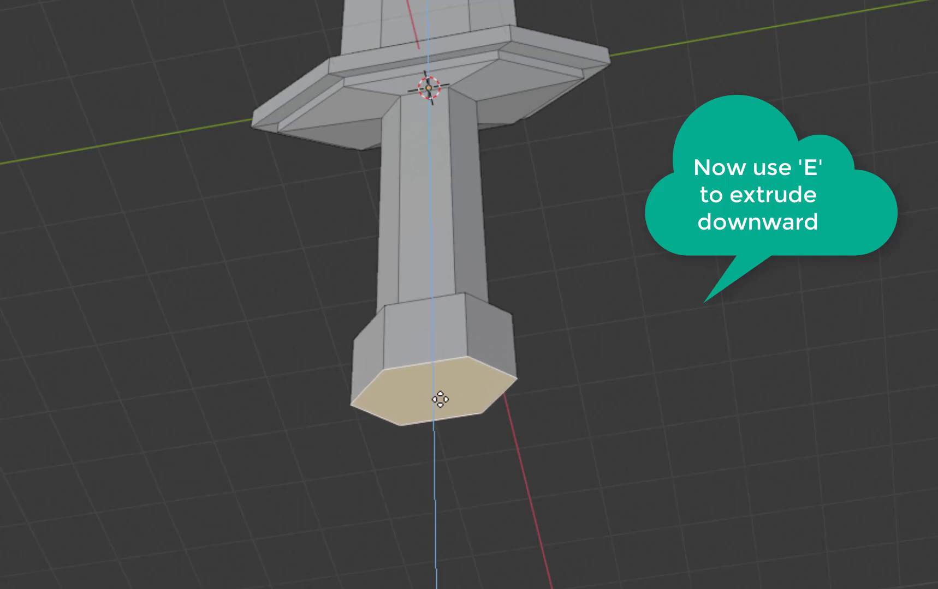
click(442, 409)
Bevel the edges around the pommel's bottom face and select the smaller hexagonal face at its center
scroll(502, 393, down, 1)
middle_drag(695, 339, 712, 242)
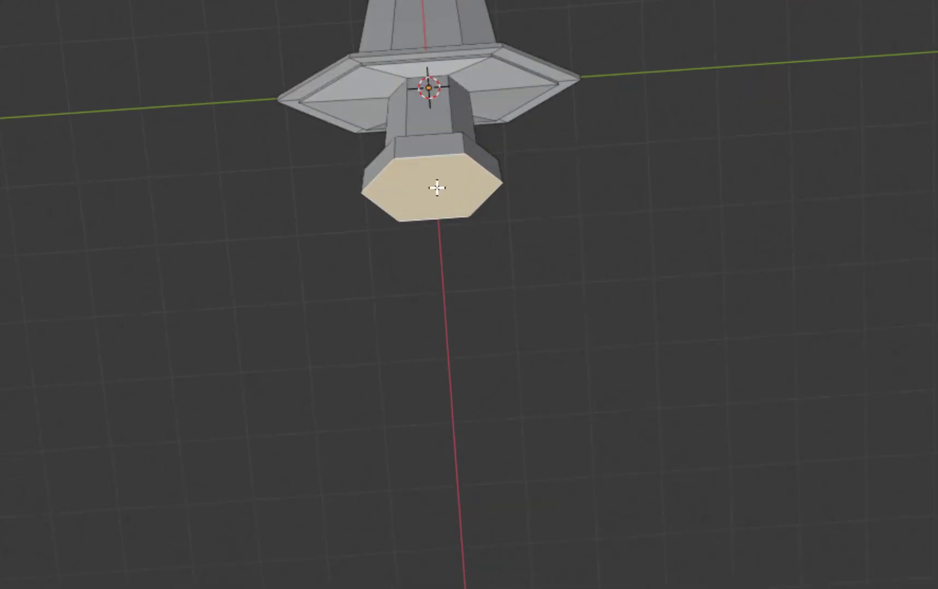
key(ctrl+b)
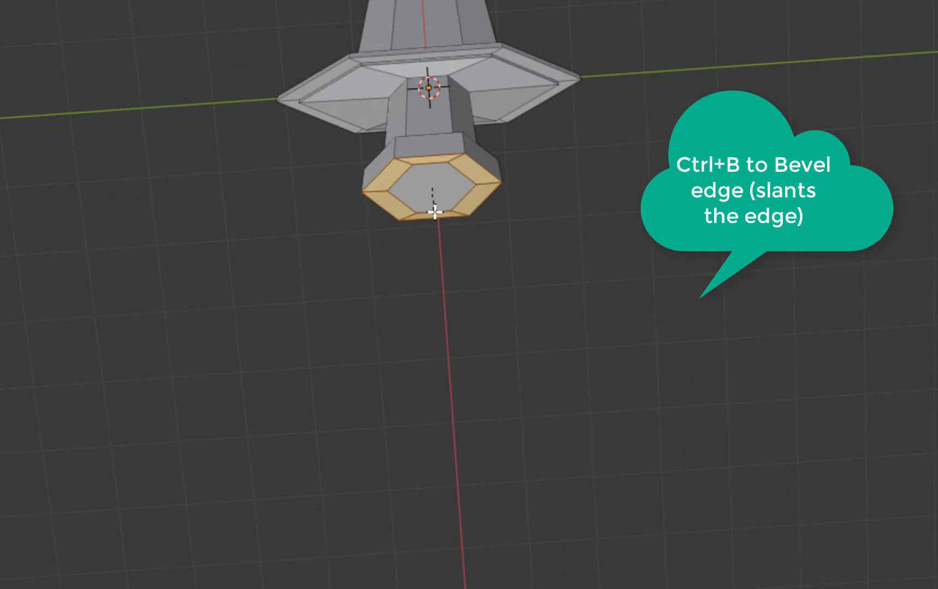
click(435, 211)
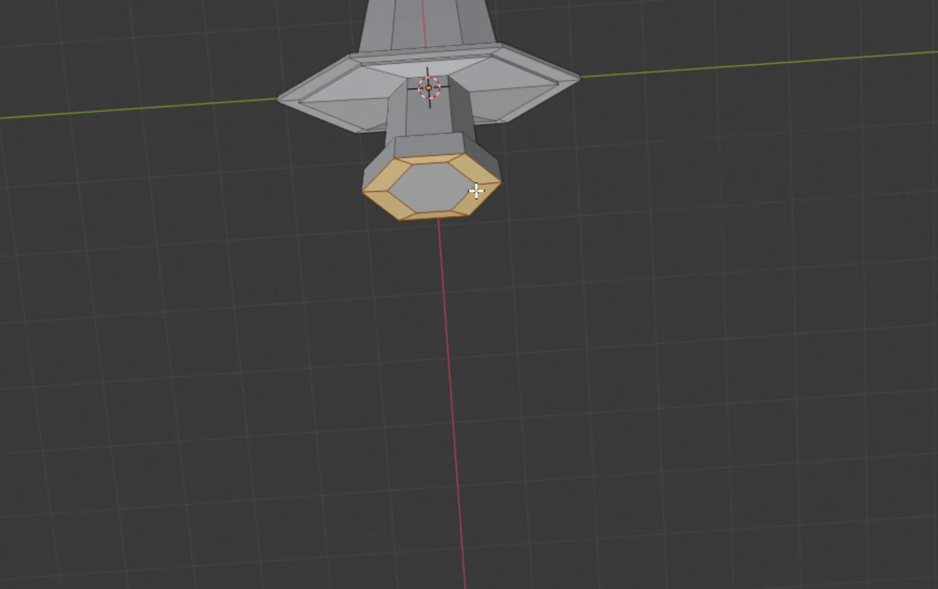
click(431, 192)
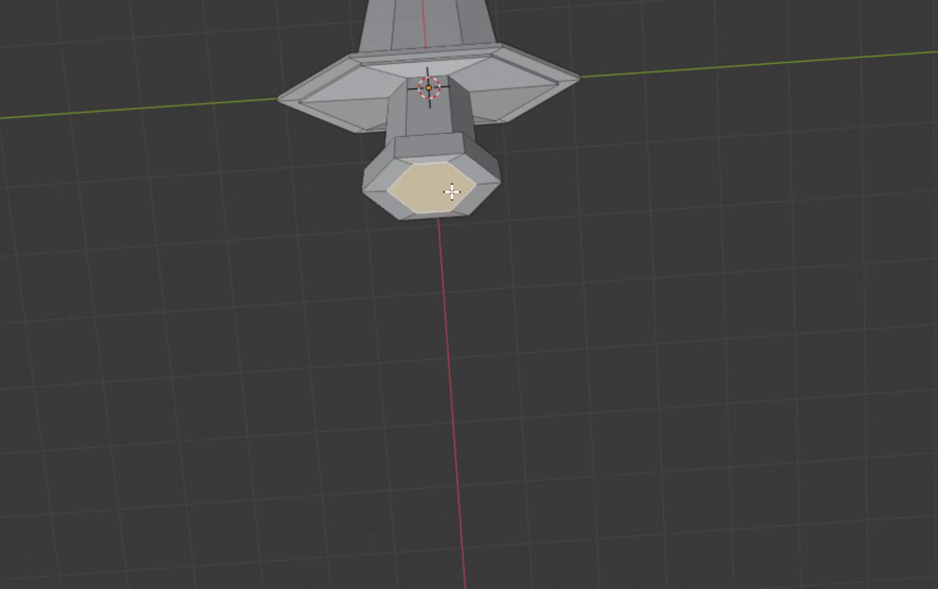
Extrude the central bottom face of the pommel a short distance downward
key(e)
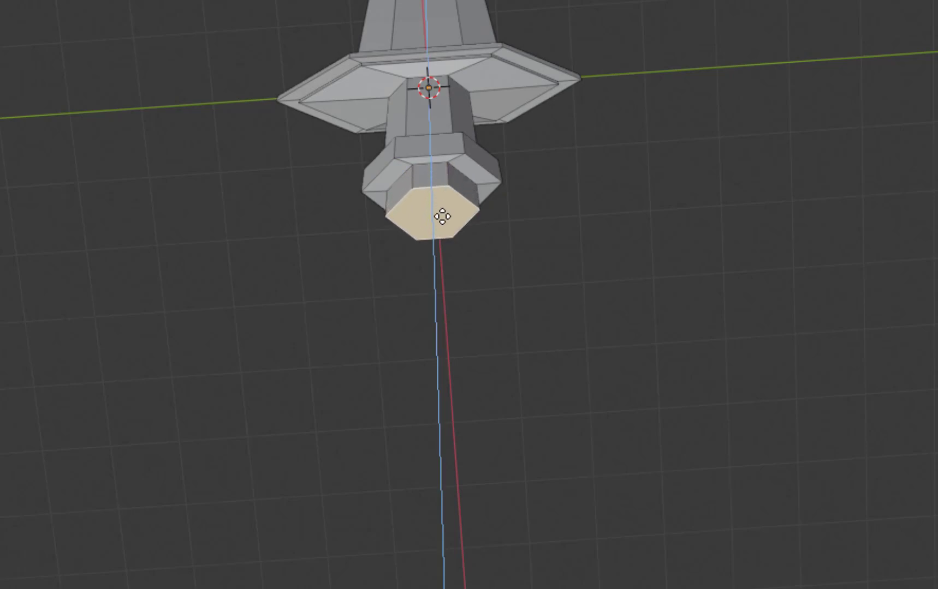
click(445, 225)
key(ctrl+z)
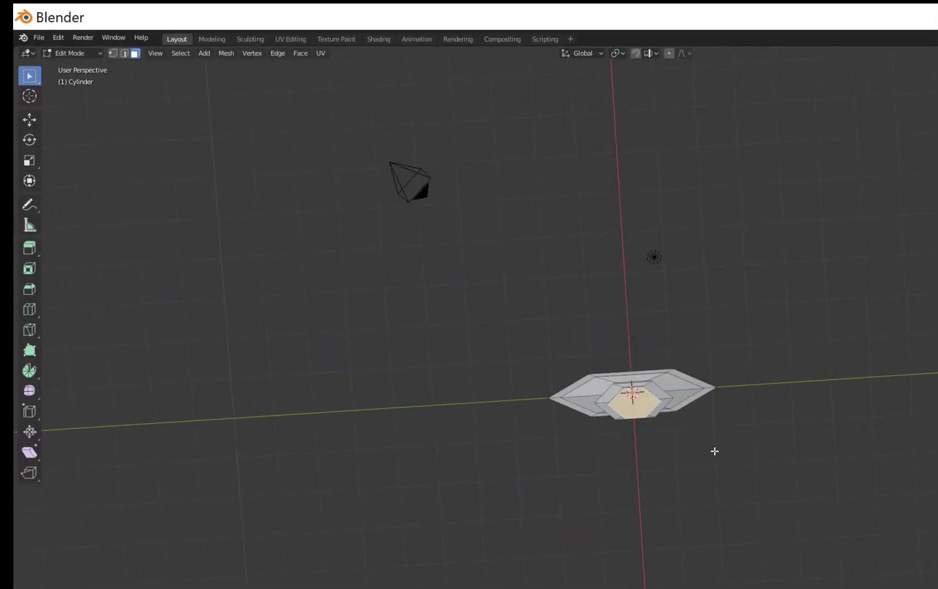
key(ctrl+shift+z)
scroll(713, 466, up, 1)
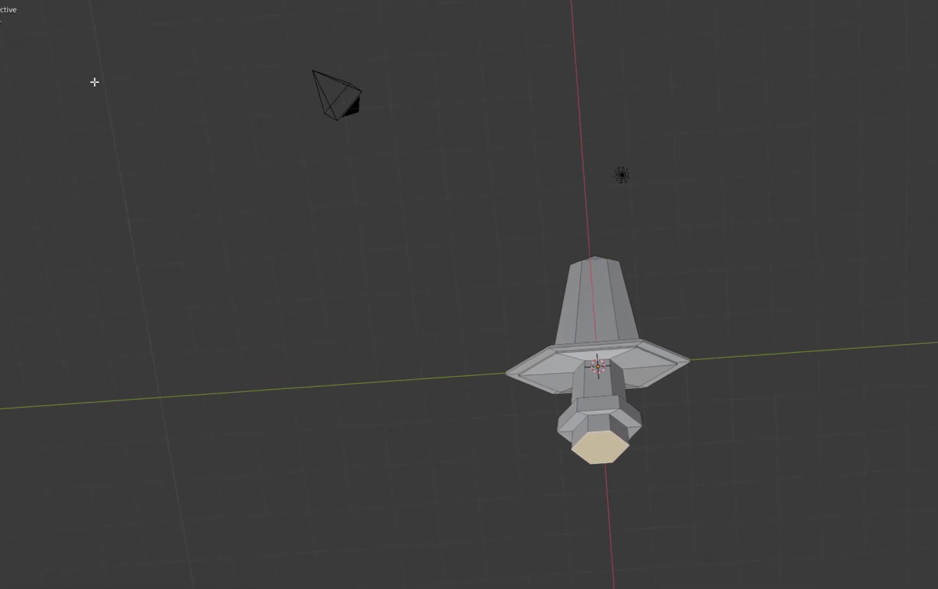
Merge the vertices of the extruded bottom face at their center to form a pointed pommel tip
key(1)
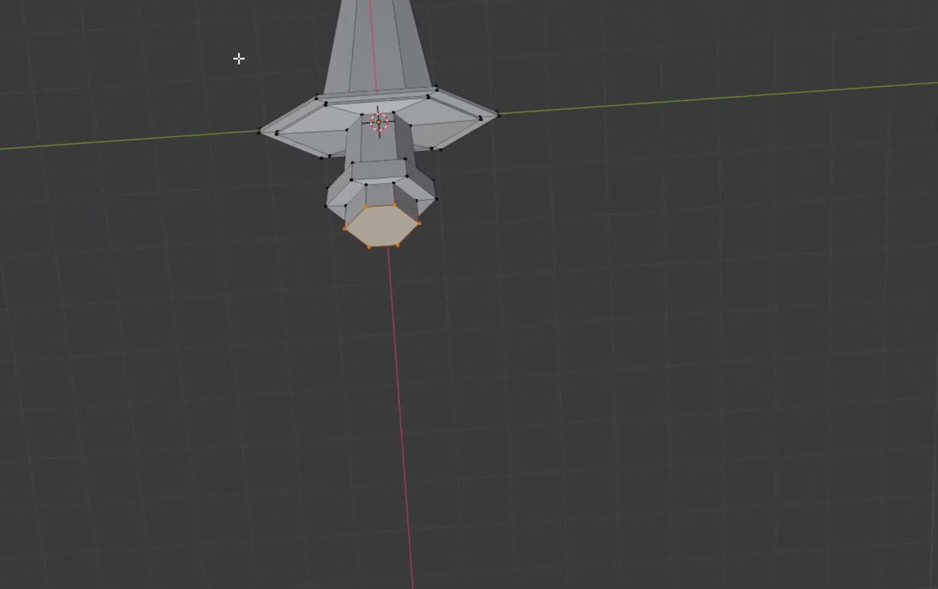
right_click(392, 221)
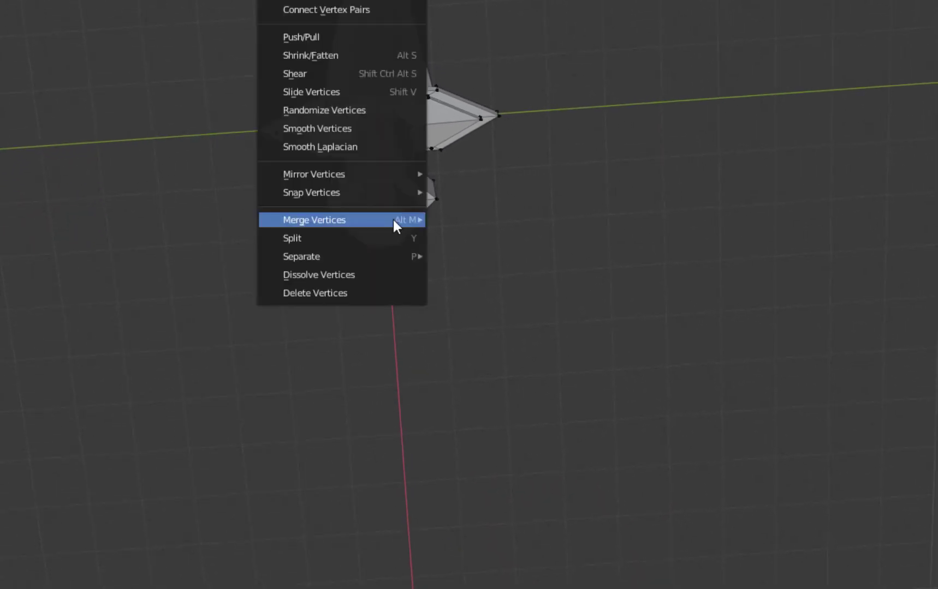
mouse_move(392, 220)
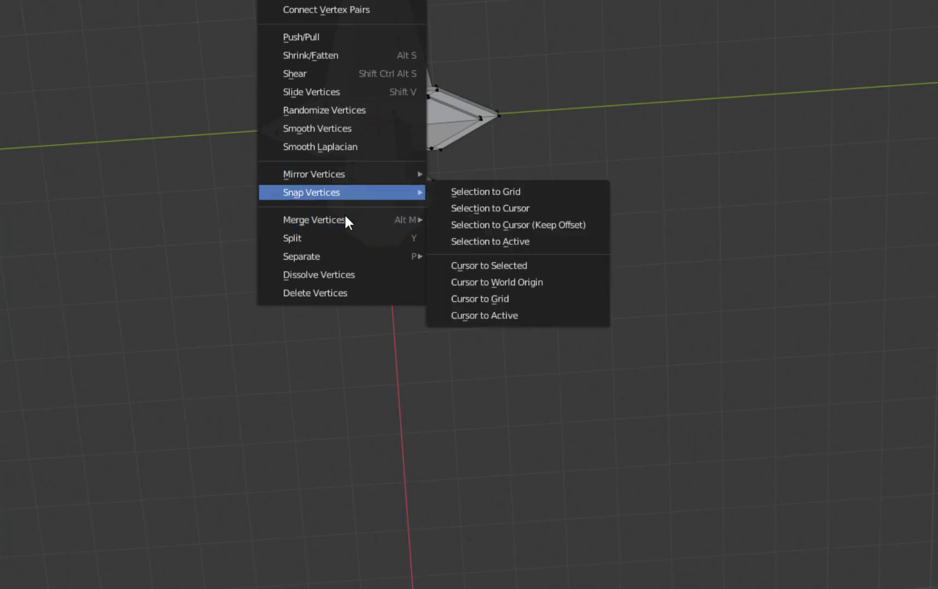
mouse_move(350, 223)
click(472, 232)
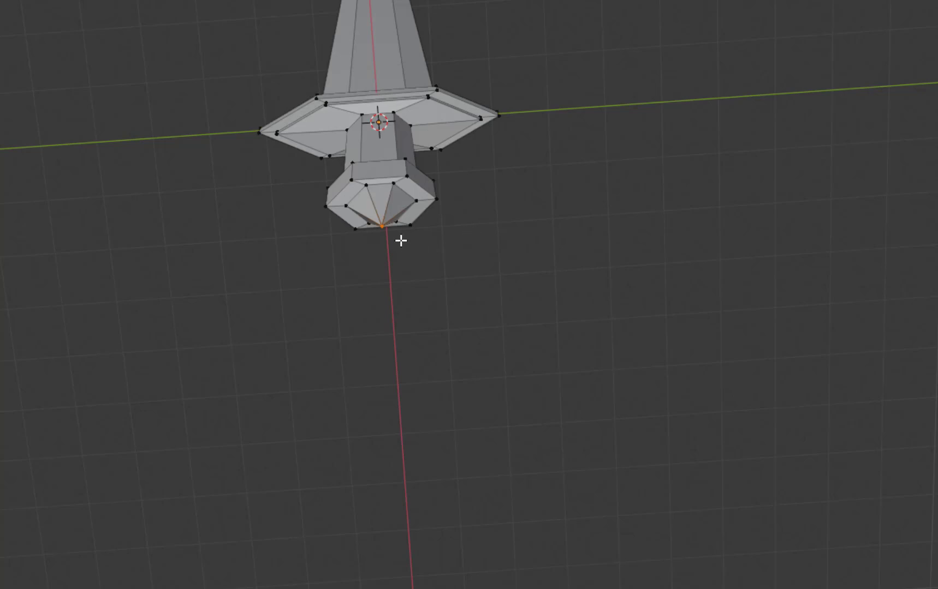
Switch to Object Mode and add an ico sphere mesh at the center of the guard
middle_drag(475, 235, 453, 369)
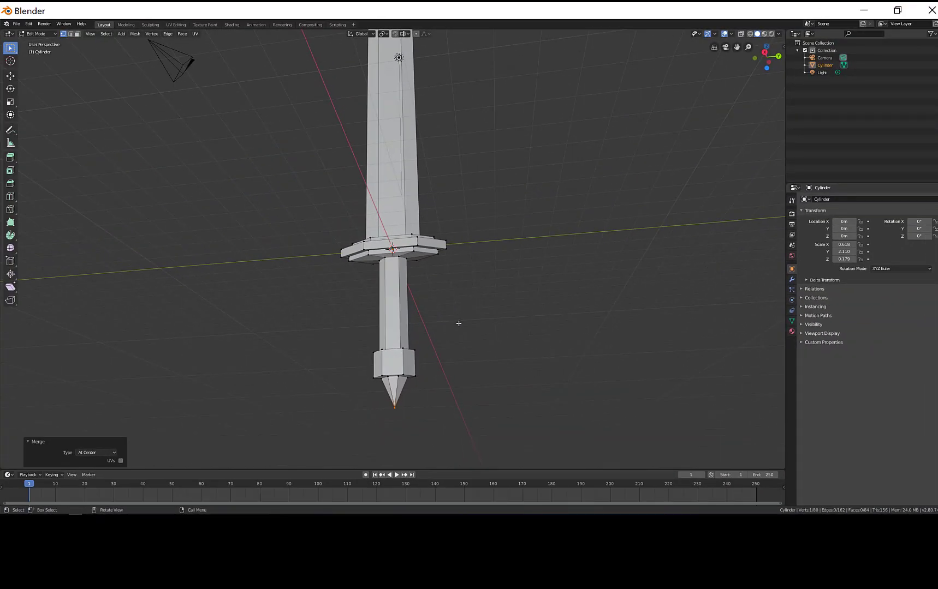
middle_drag(459, 323, 396, 281)
middle_drag(509, 281, 465, 287)
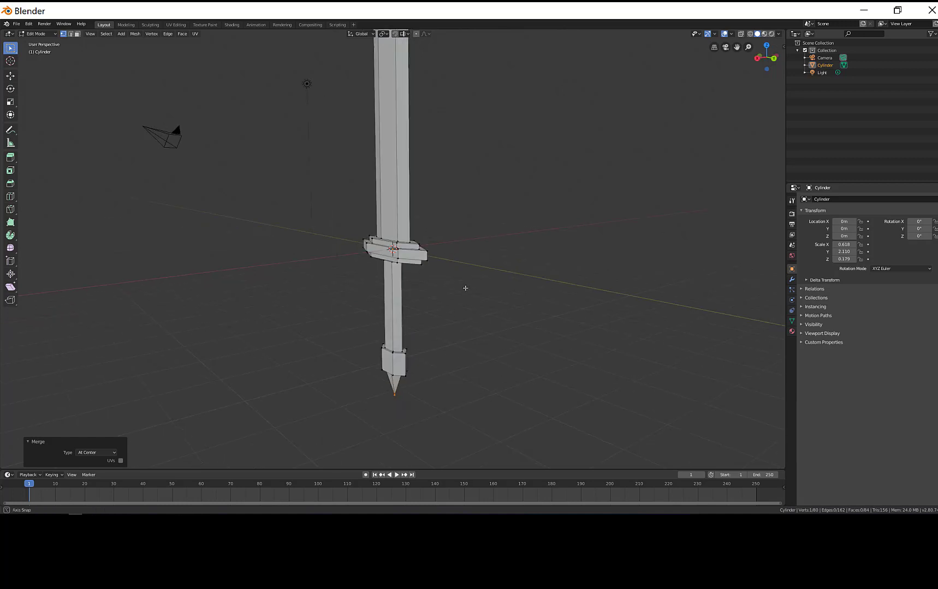
middle_drag(468, 244, 537, 252)
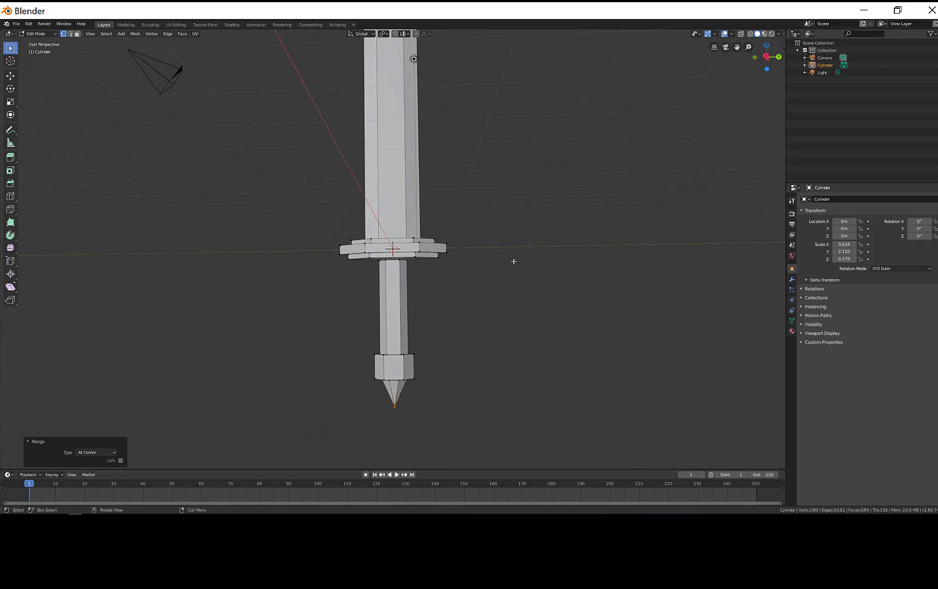
middle_drag(499, 262, 450, 266)
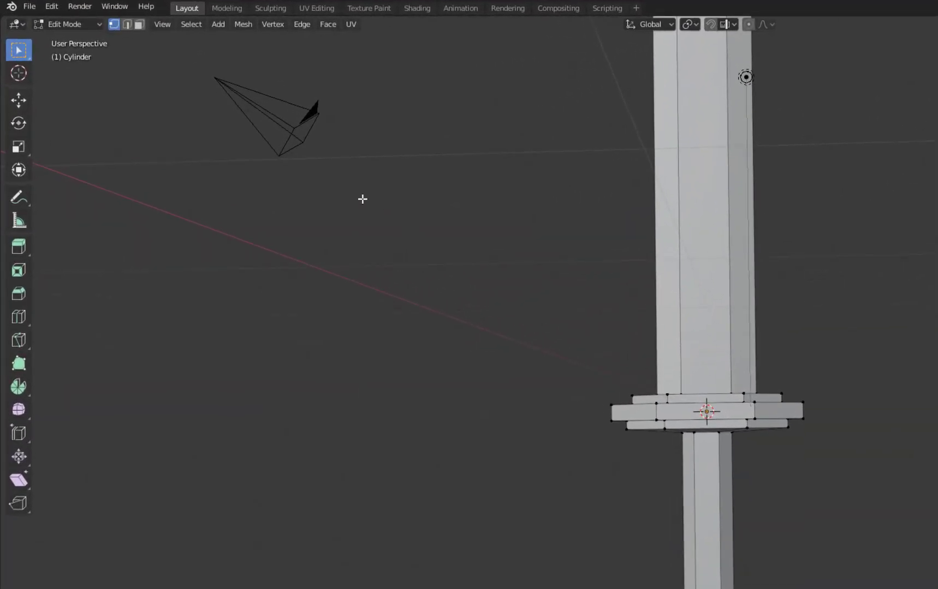
click(83, 25)
click(79, 37)
click(176, 25)
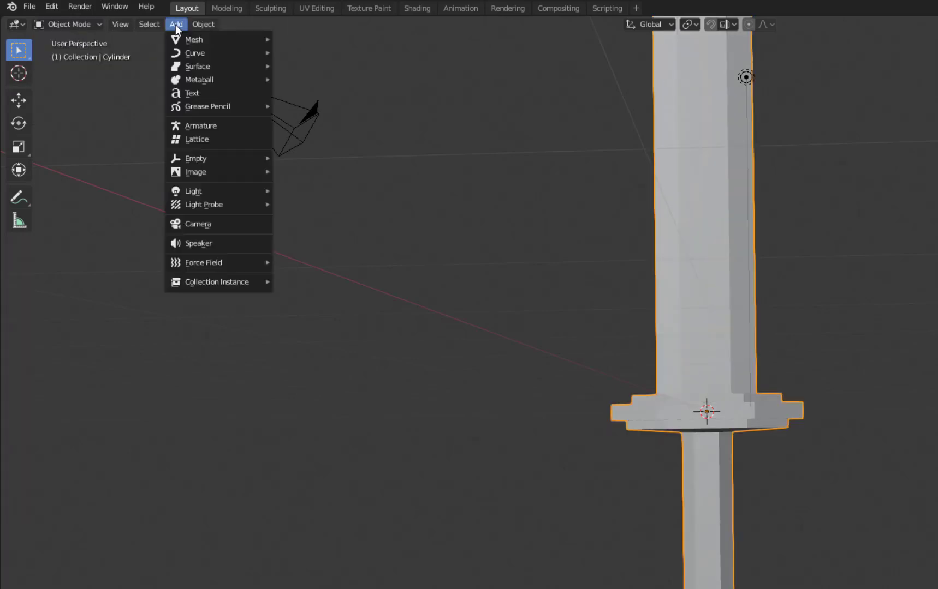
click(430, 362)
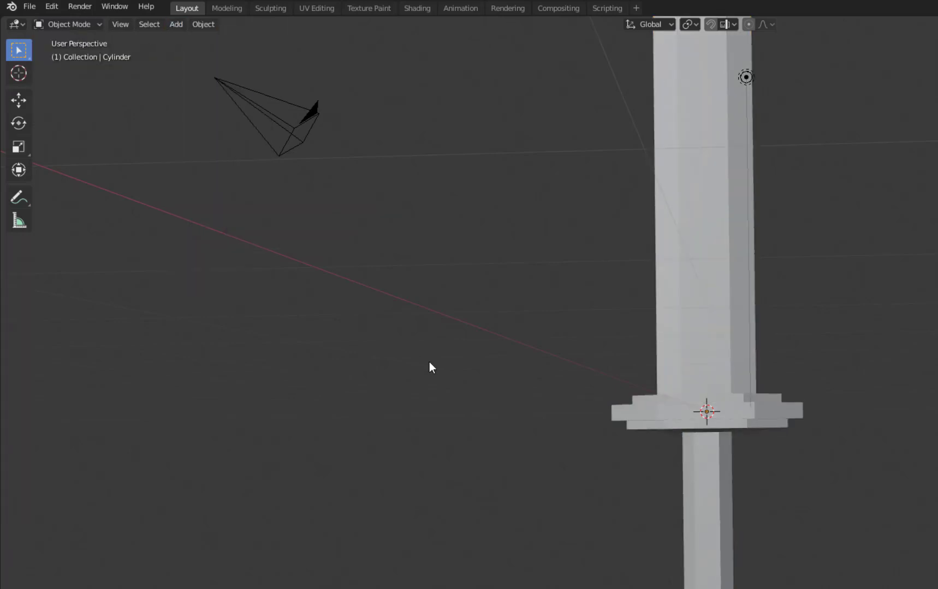
key(shift+a)
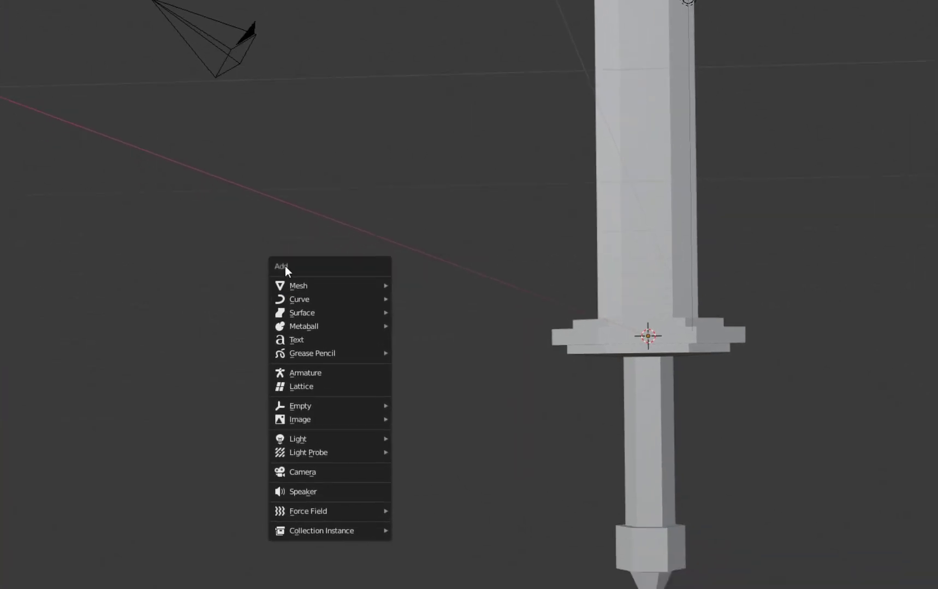
mouse_move(315, 286)
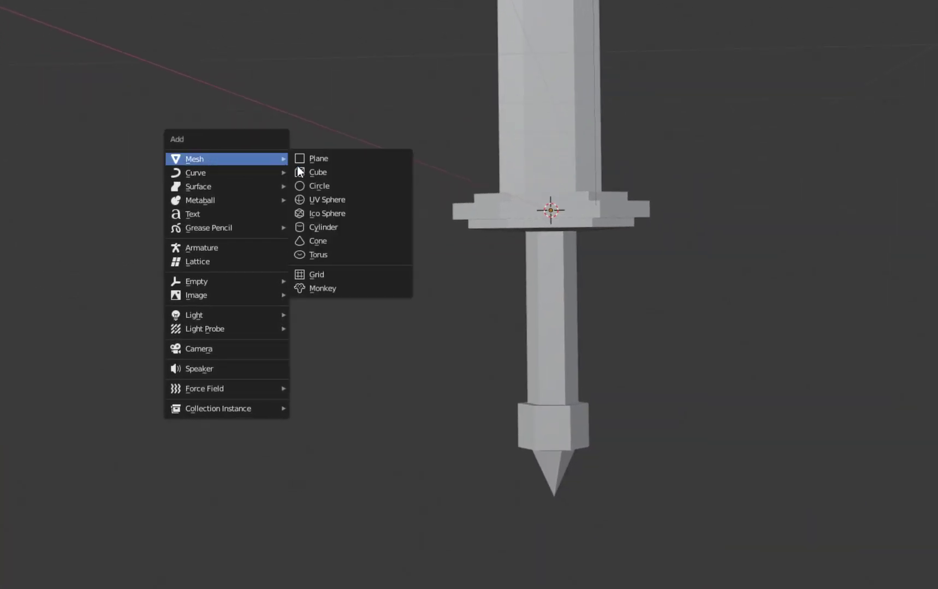
click(341, 214)
Scale the ico sphere down to gem size and move it along the X axis until it protrudes from the guard's front
middle_drag(882, 234, 884, 287)
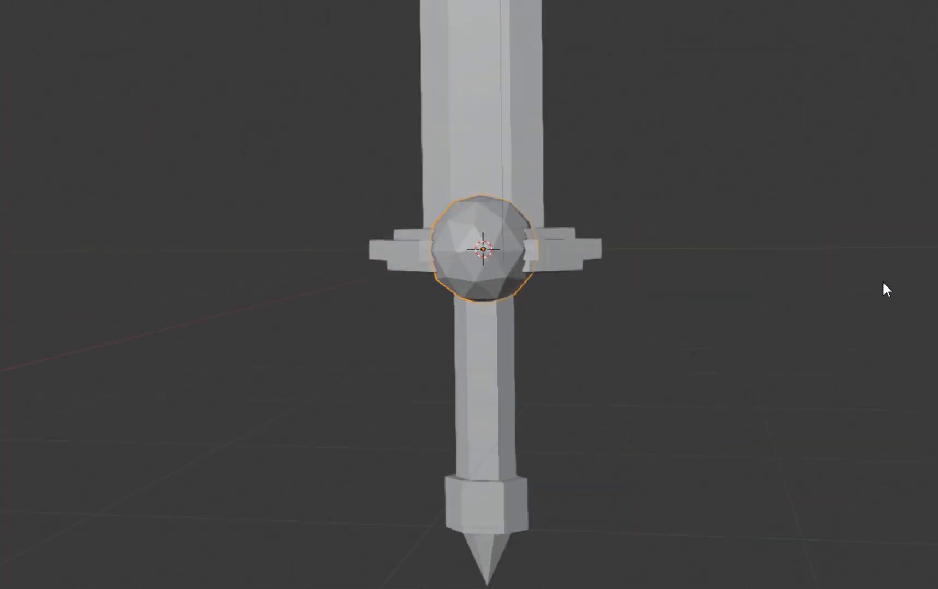
middle_drag(791, 283, 538, 232)
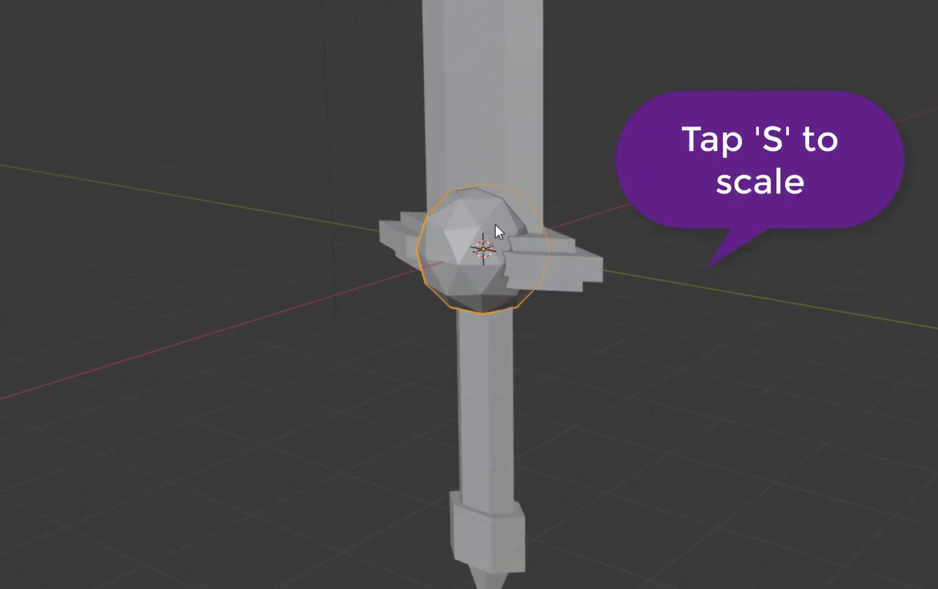
key(s)
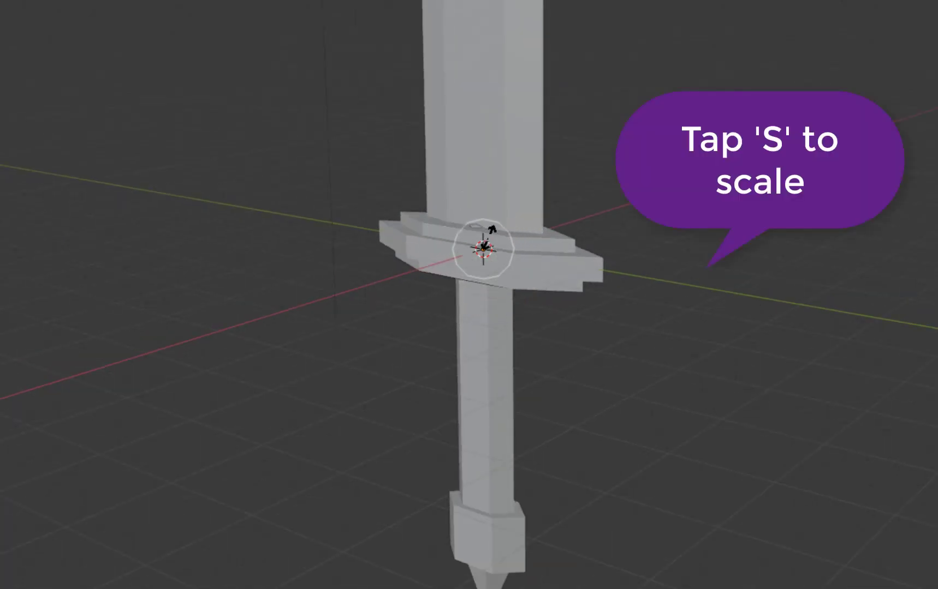
click(489, 238)
key(g)
key(x)
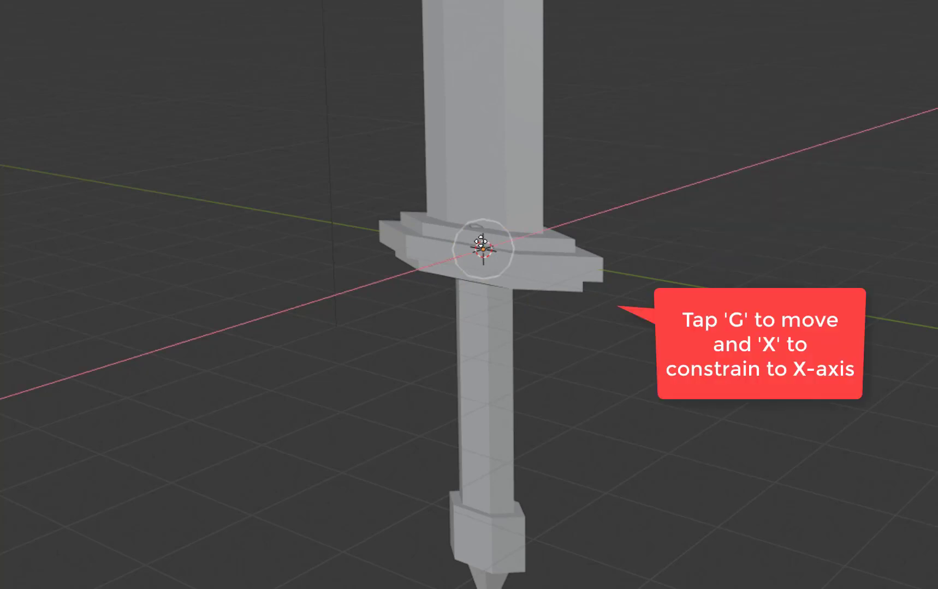
click(602, 288)
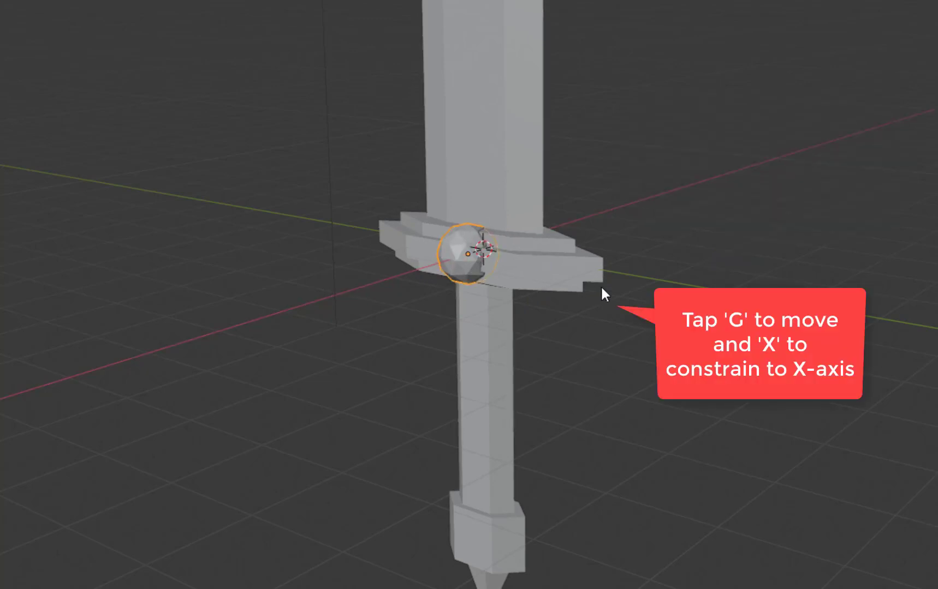
Place the 3D cursor in empty space away from the sword
middle_drag(601, 285, 469, 299)
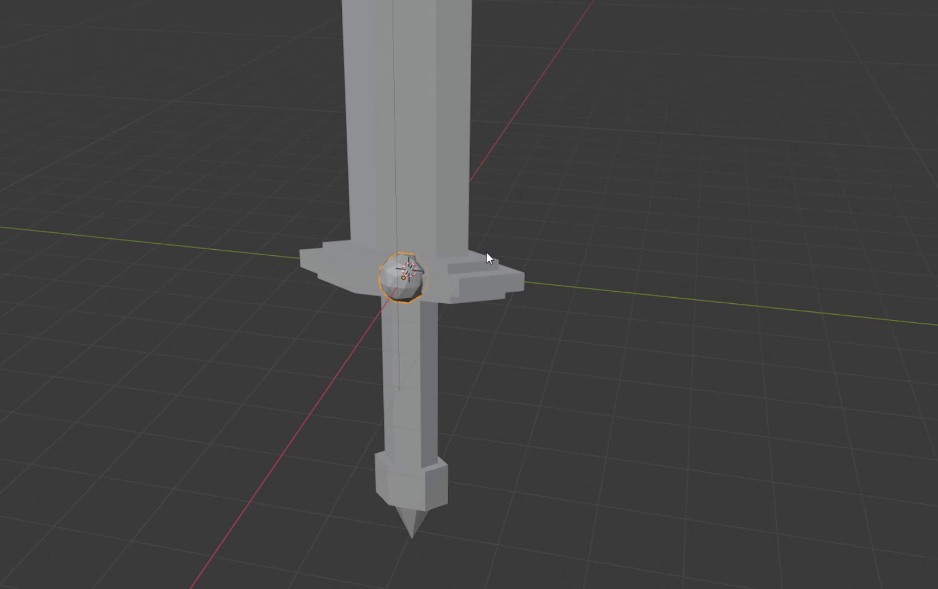
shift+right_click(794, 116)
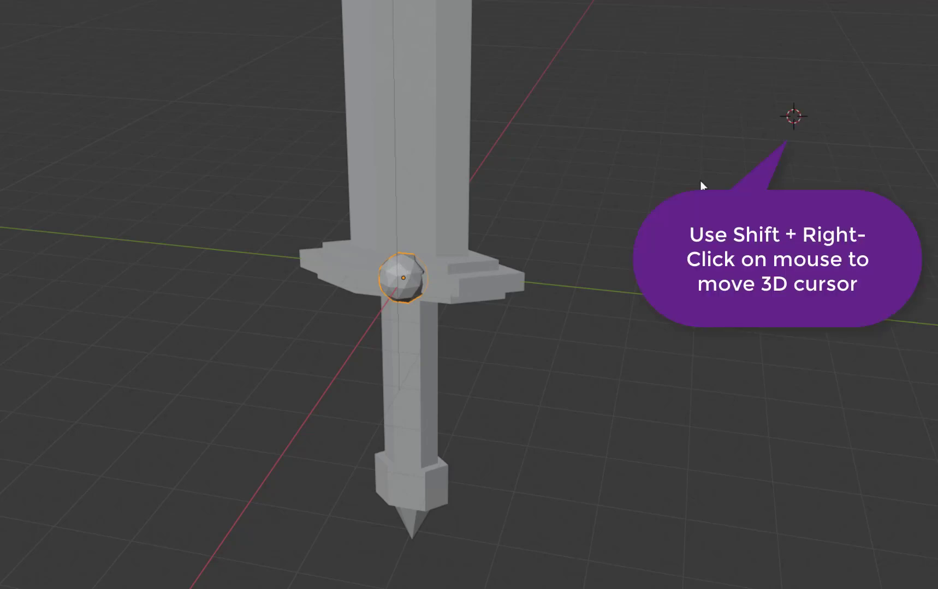
middle_drag(524, 256, 540, 255)
Scale the gem sphere down slightly further and move it outward along the X axis on the guard's face
scroll(409, 272, up, 2)
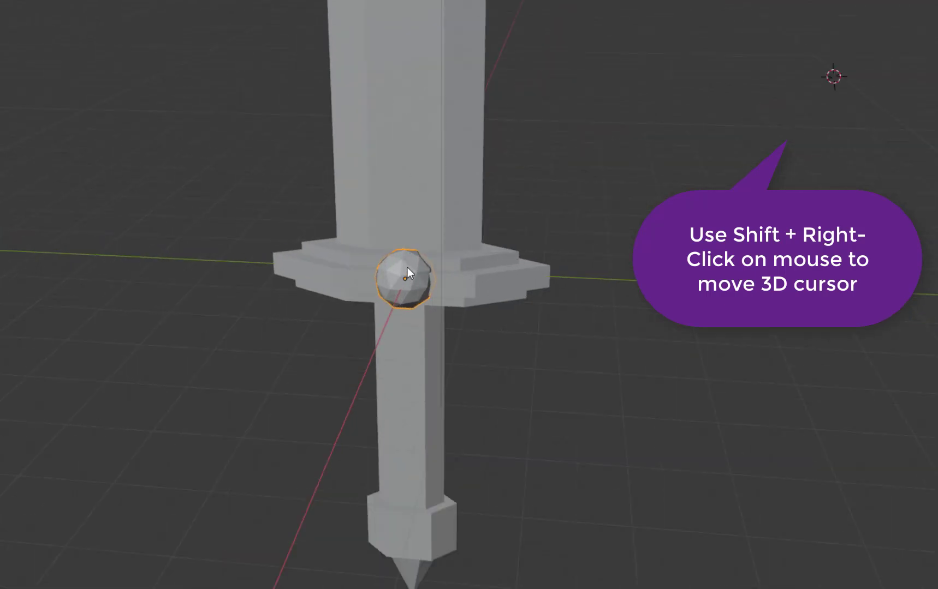
key(s)
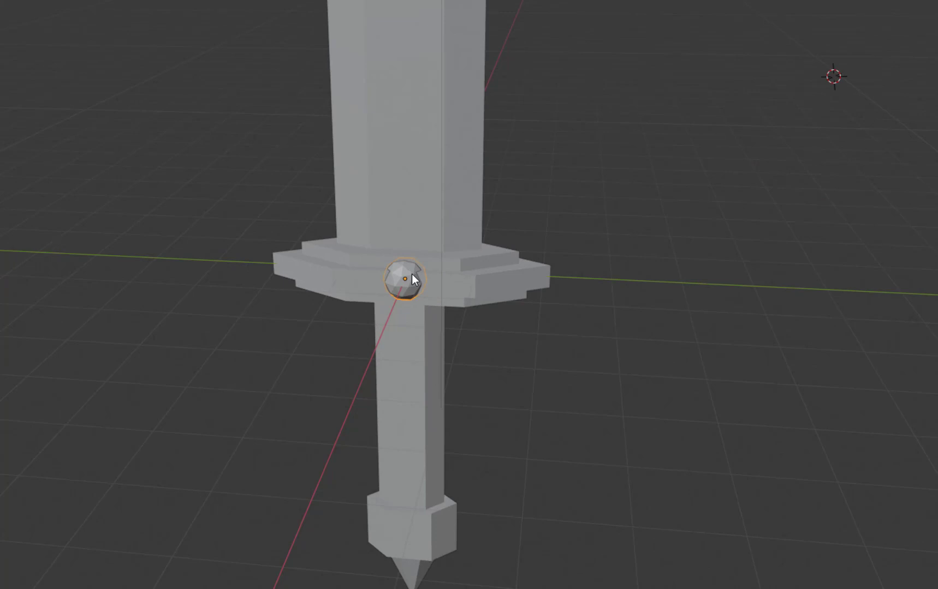
key(g)
key(x)
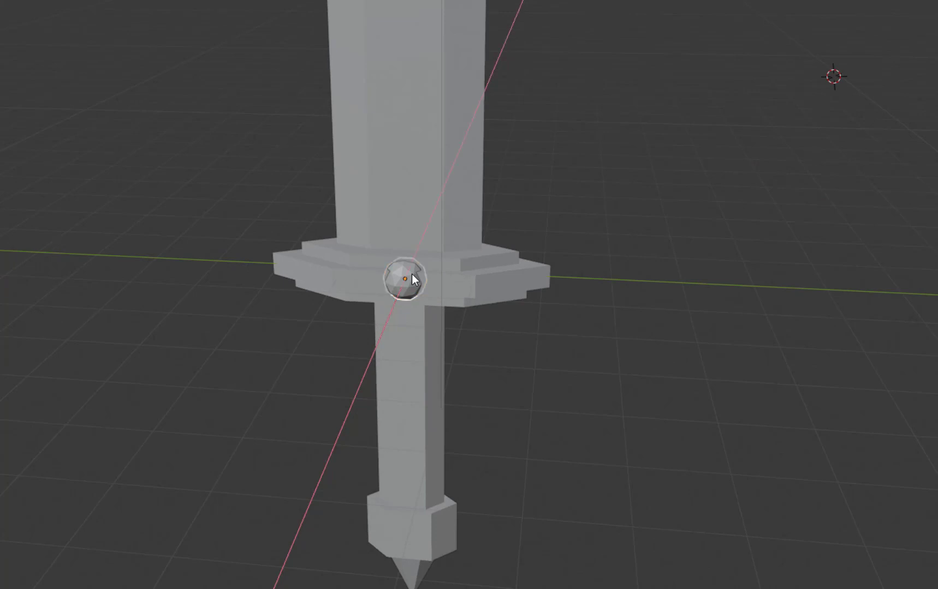
click(412, 279)
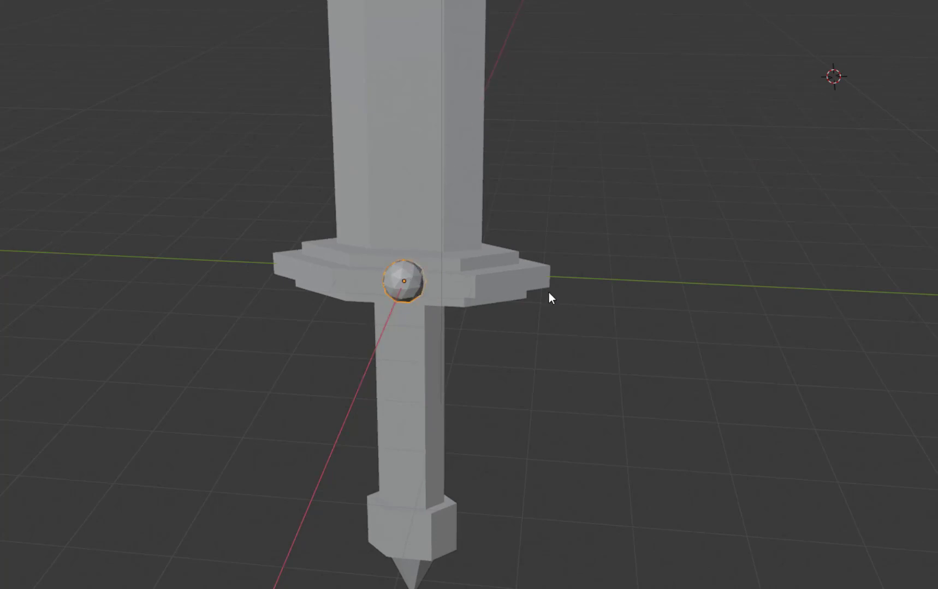
Duplicate the gem sphere and move the copy along the X axis to the opposite side of the guard
middle_drag(548, 293, 526, 285)
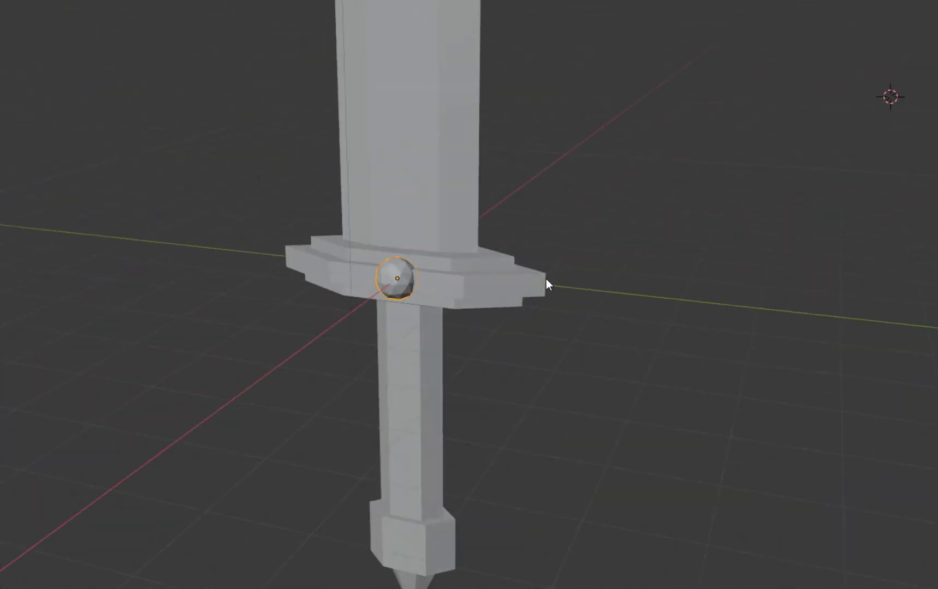
middle_drag(546, 279, 440, 286)
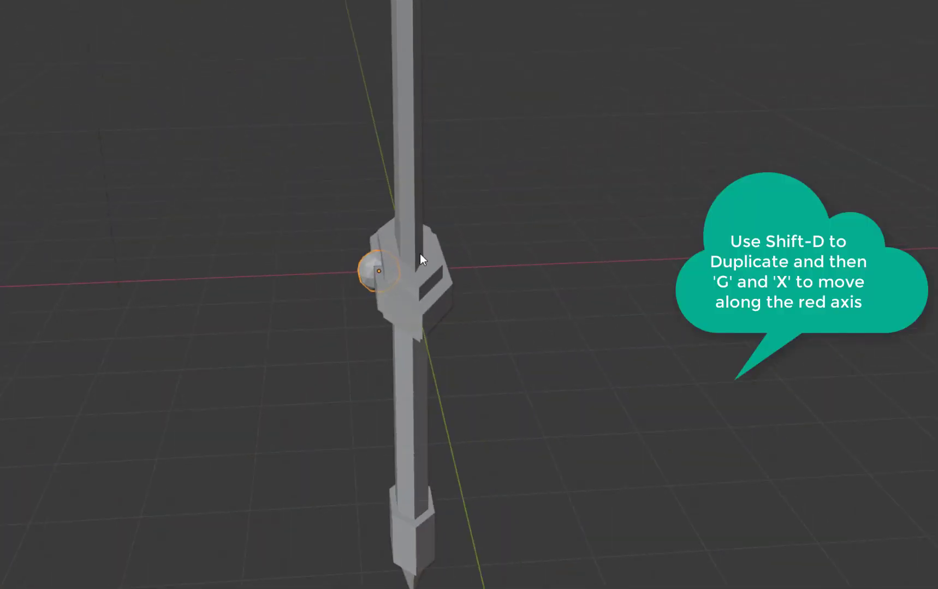
key(shift+d)
key(x)
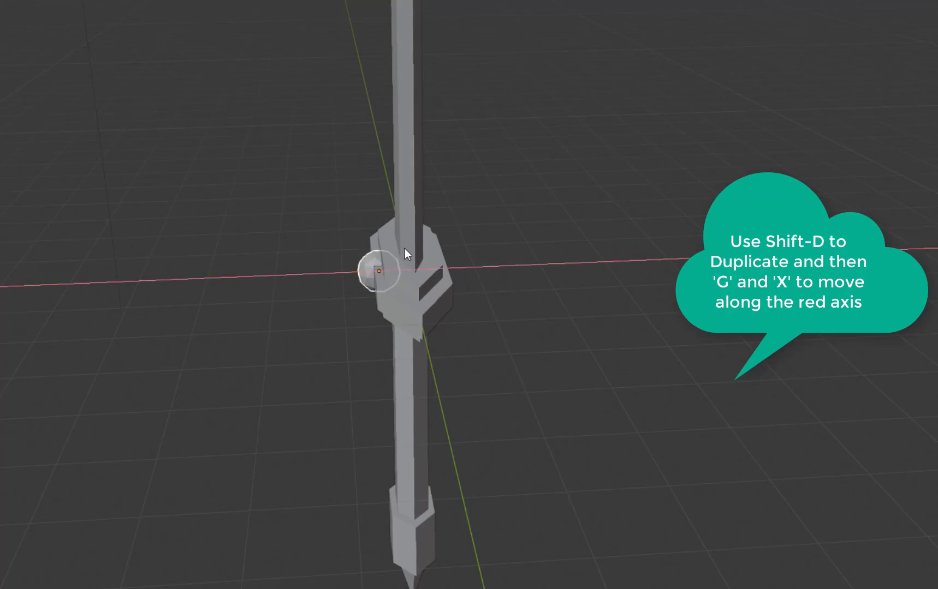
click(467, 250)
Adjust the copied gem's position along the X axis so it sits partly embedded in the guard
middle_drag(488, 267, 433, 274)
key(g)
key(x)
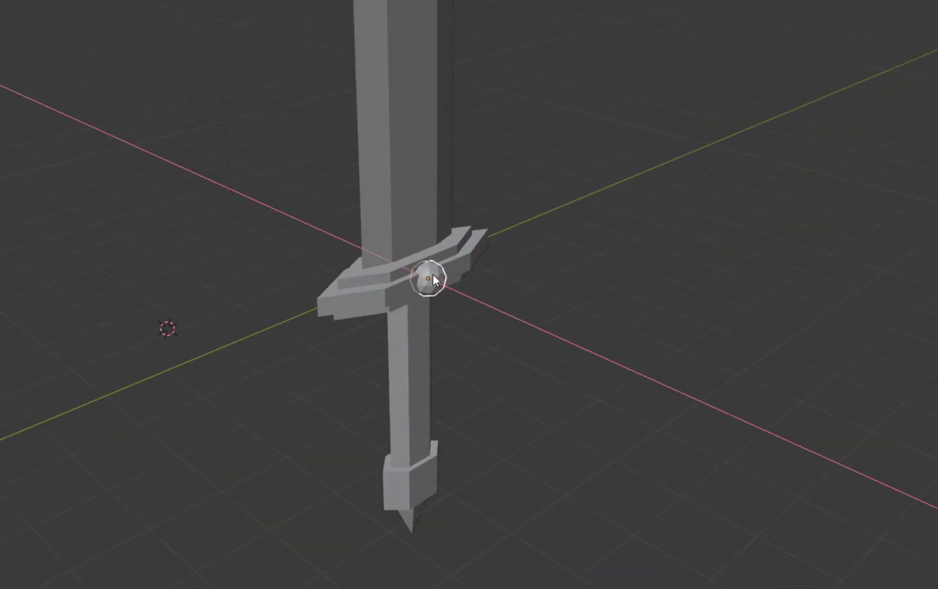
click(431, 273)
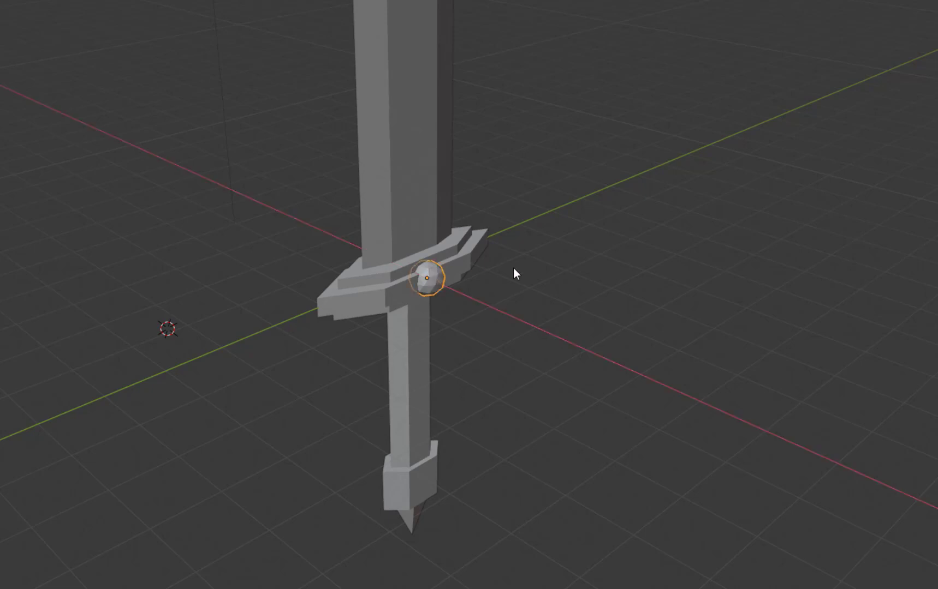
Compare the gems on both sides of the guard, select the opposite one and examine the complete sword from different angles
middle_drag(513, 268, 392, 250)
scroll(147, 236, up, 2)
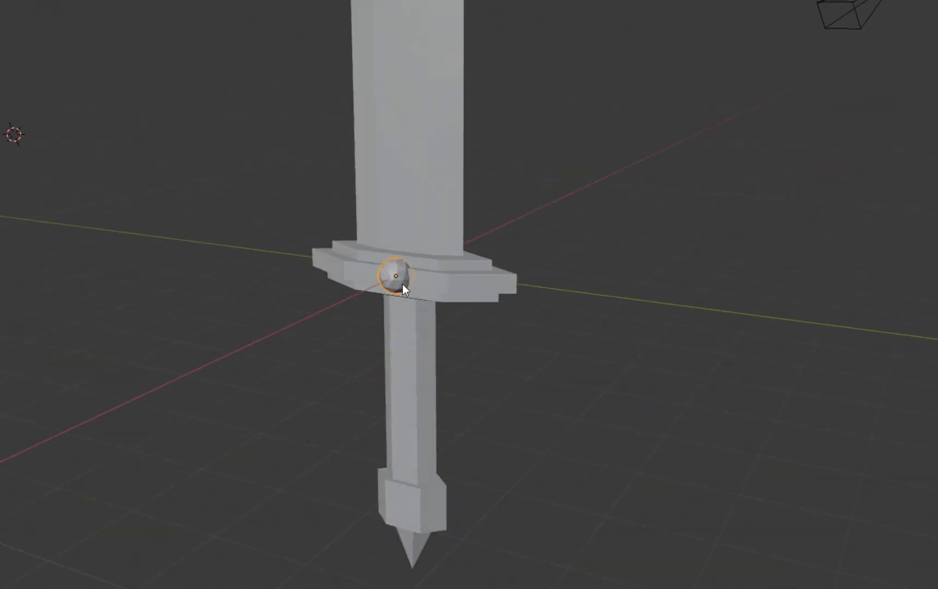
middle_drag(525, 262, 424, 278)
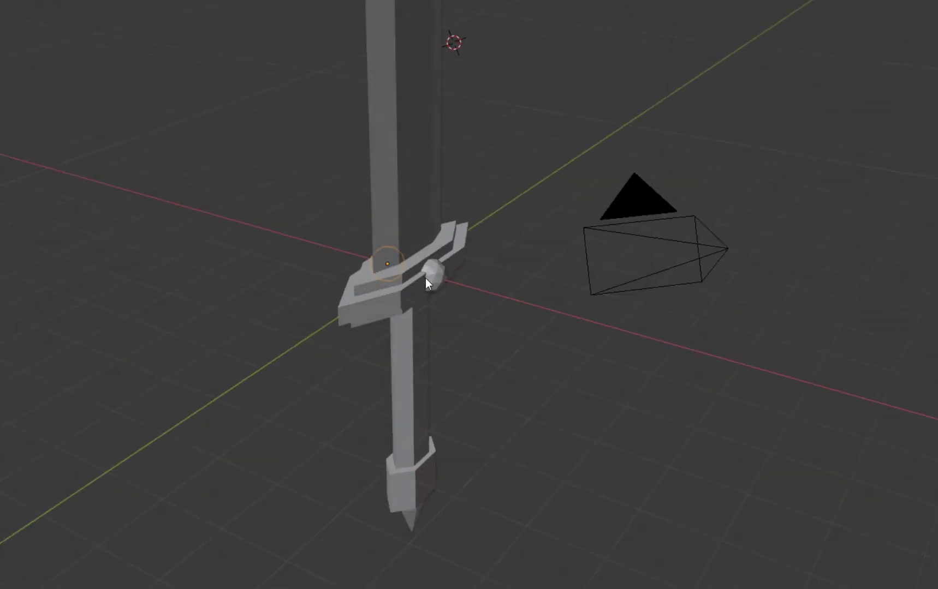
click(436, 279)
mouse_move(507, 262)
middle_down()
mouse_move(425, 246)
mouse_move(586, 244)
middle_up()
scroll(586, 250, down, 10)
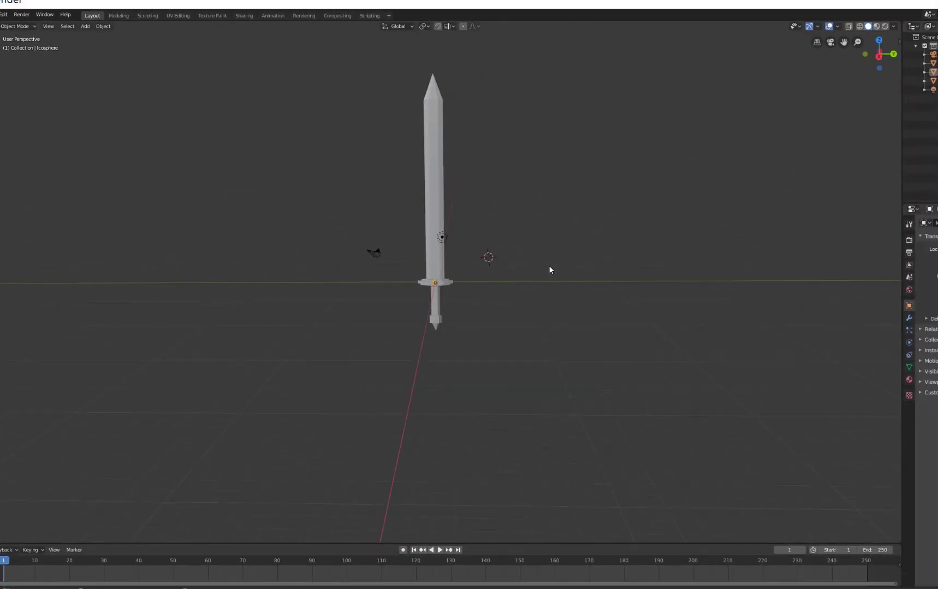
middle_drag(481, 281, 507, 277)
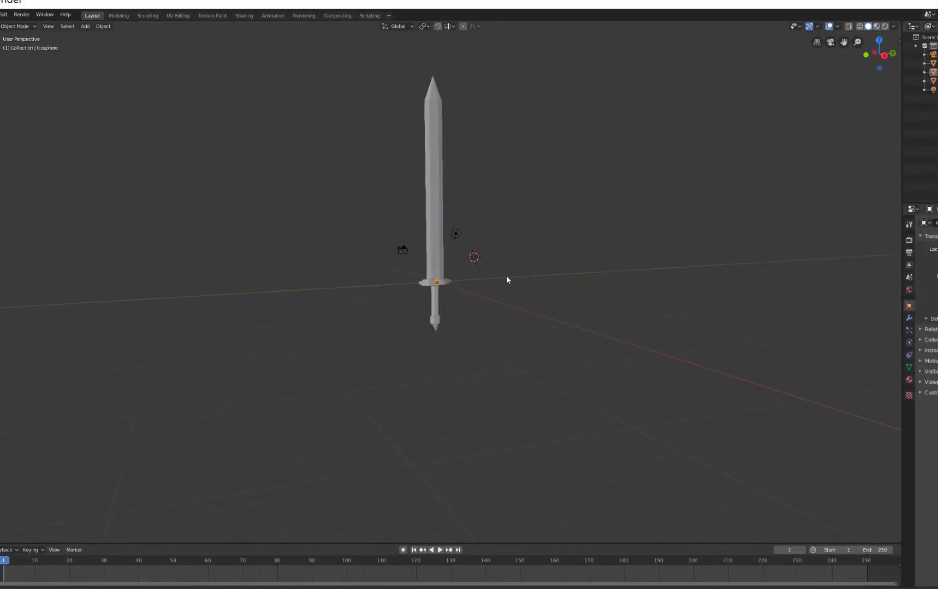